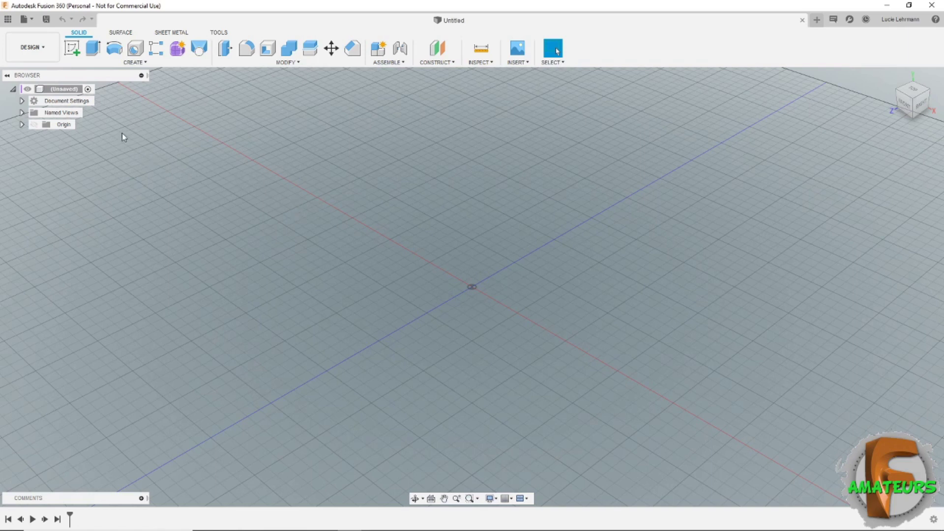
Sketch a 50 mm diameter circle centred on the origin on the horizontal ground plane and finish the sketch.
click(71, 48)
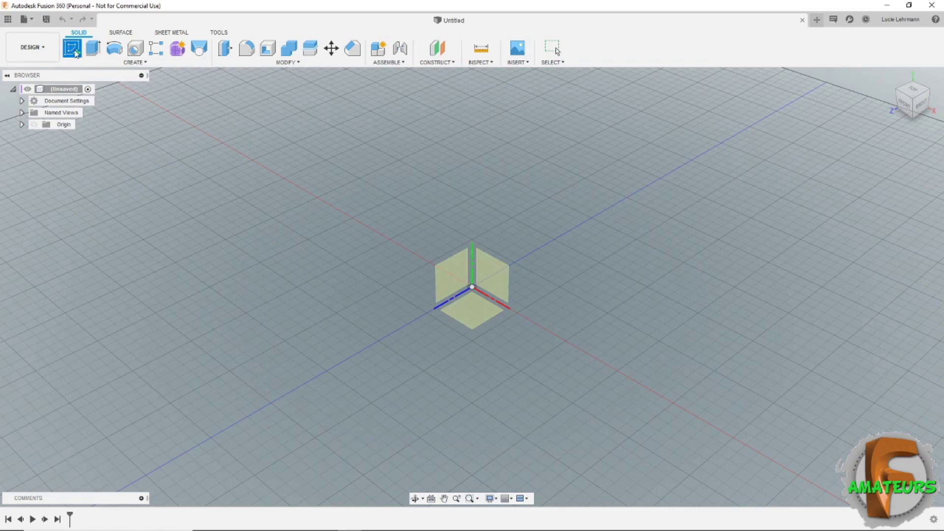
click(471, 320)
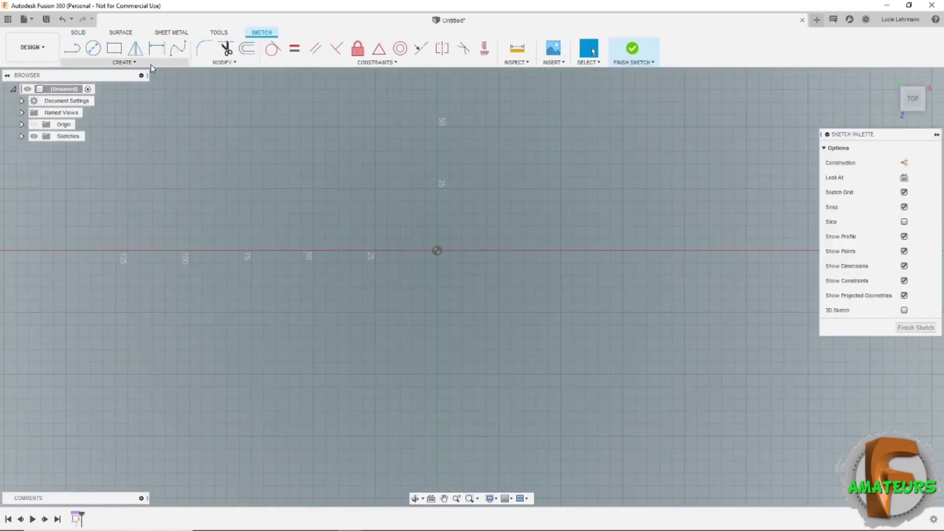
click(93, 47)
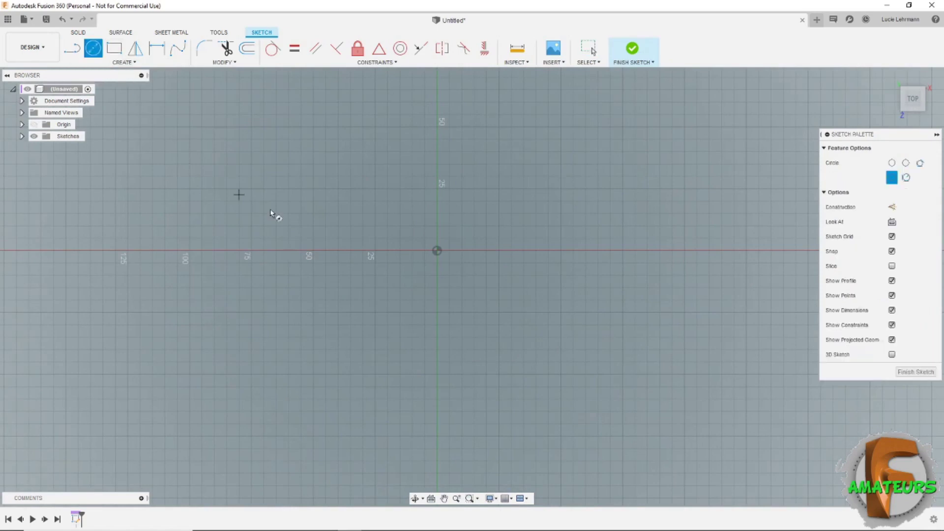
click(437, 251)
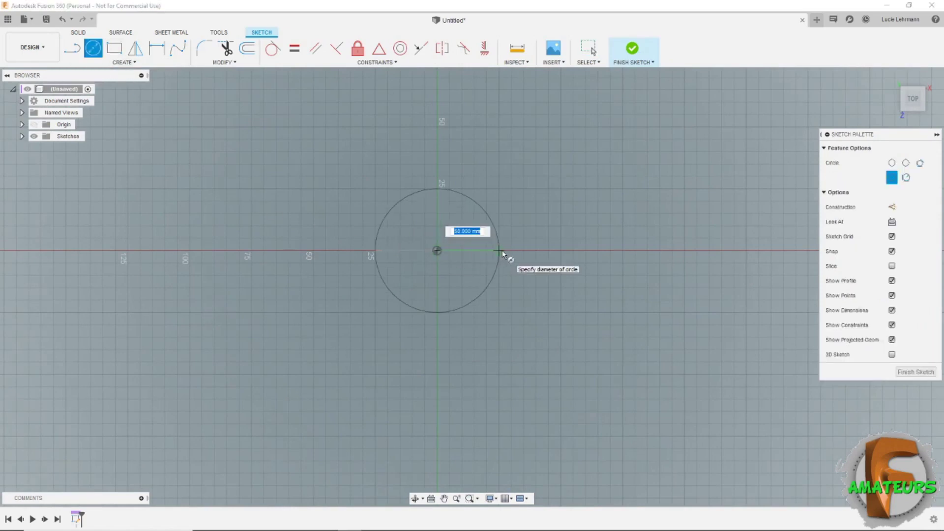
click(502, 253)
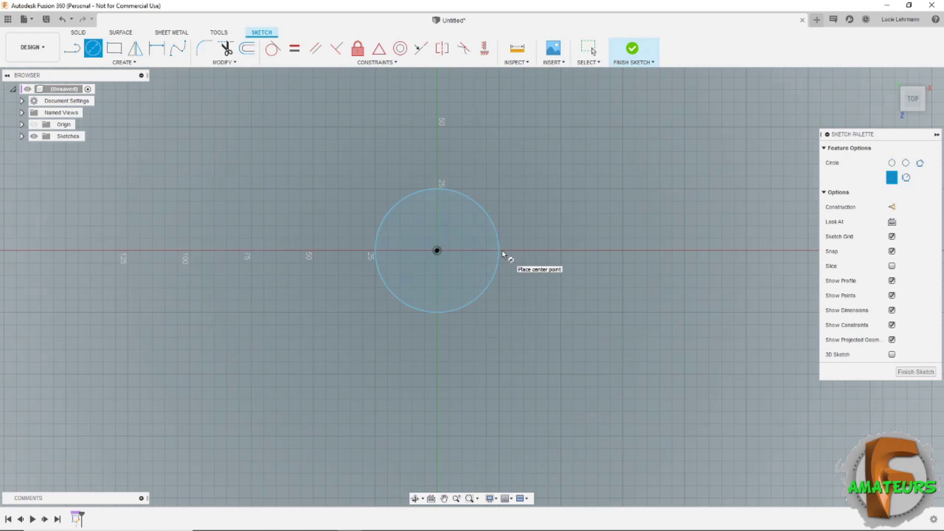
click(635, 49)
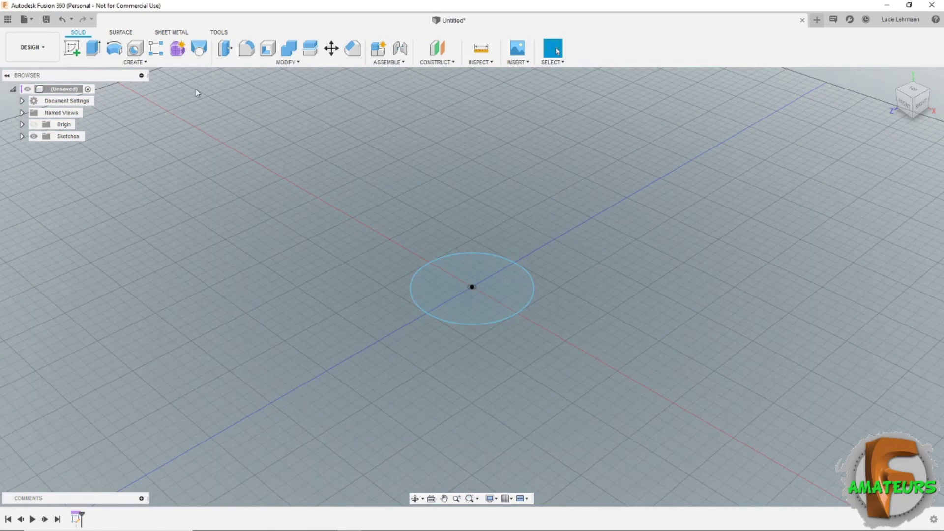
Extrude the circle 50 mm upward as a new body with a -30 degree taper angle to form a cone.
click(93, 49)
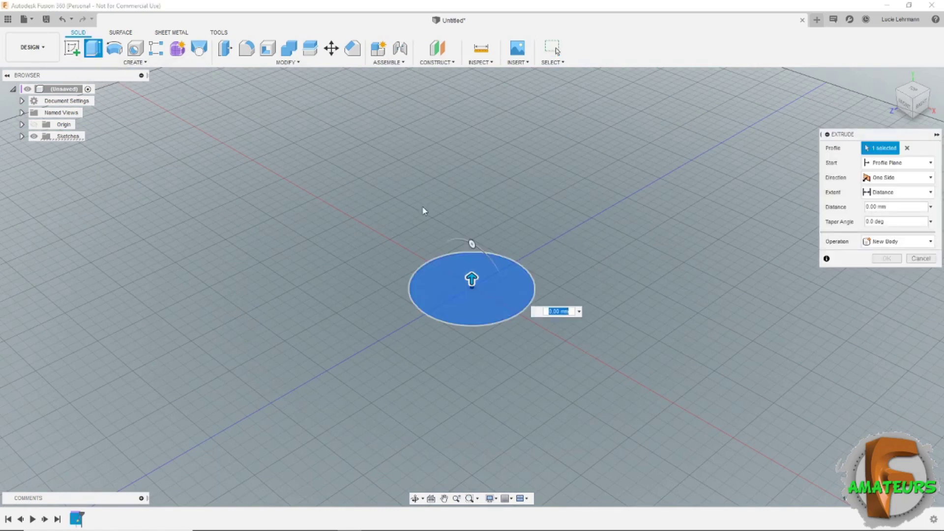
drag(472, 275, 475, 170)
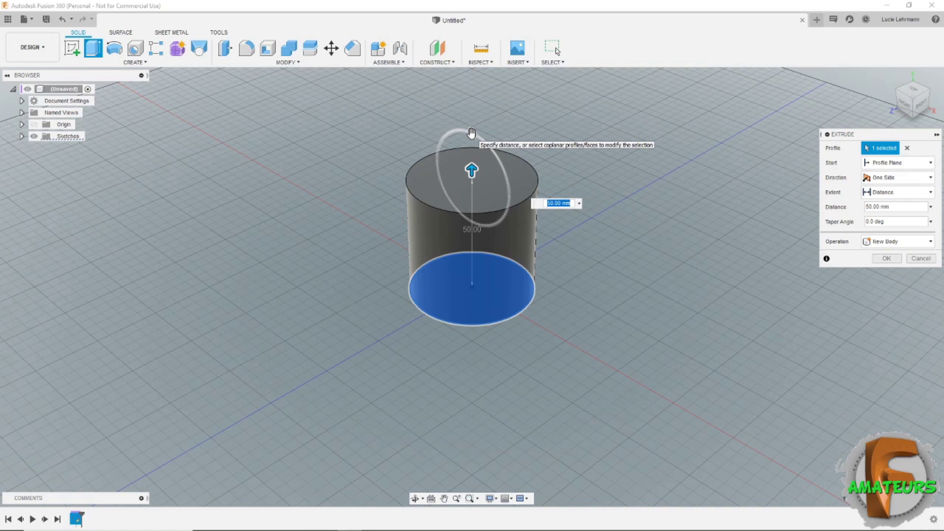
drag(471, 132, 449, 119)
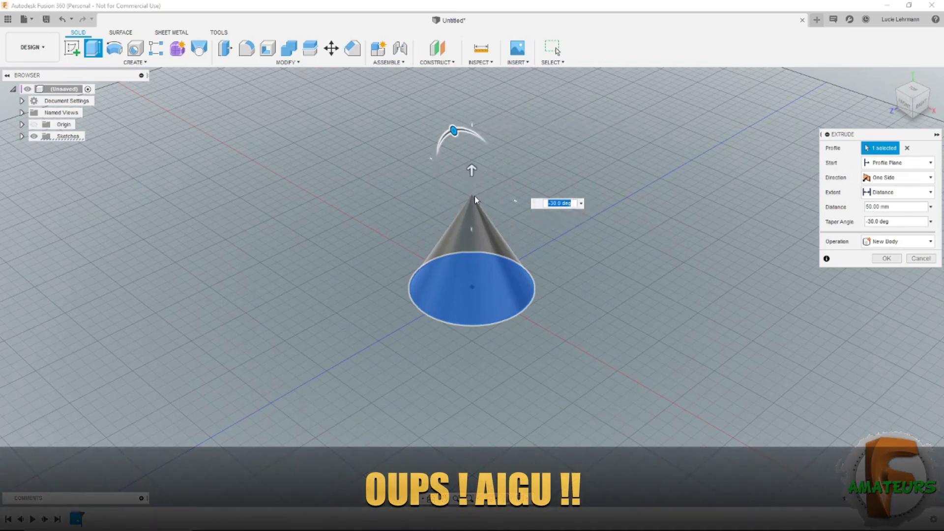
click(880, 222)
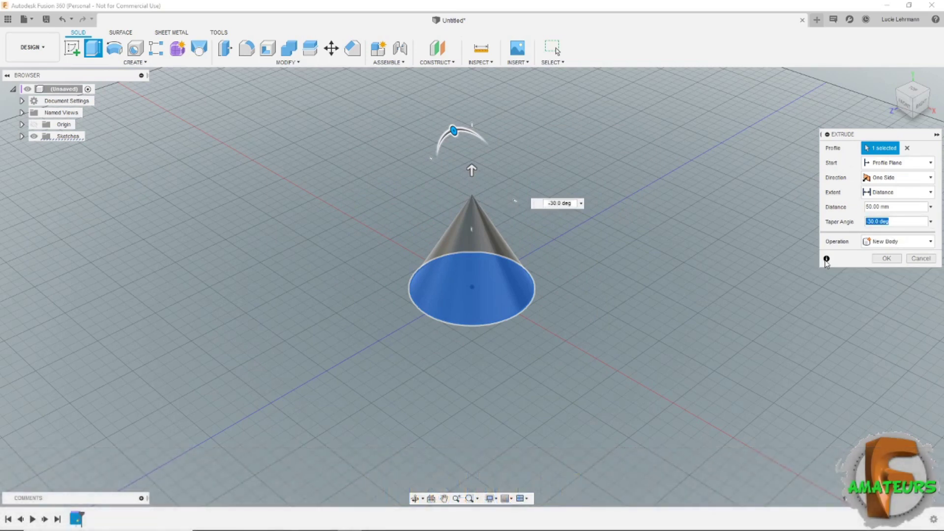
click(891, 260)
On the XZ plane, sketch a circle about 50 mm in diameter centred on the X axis about 75 mm from the origin, then finish the sketch.
shift+middle_drag(769, 255, 661, 257)
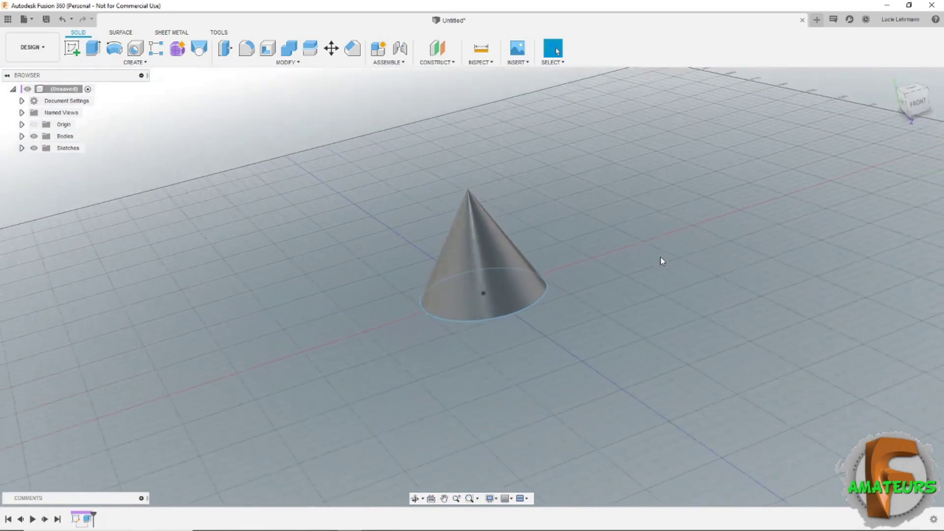
shift+middle_drag(660, 257, 167, 140)
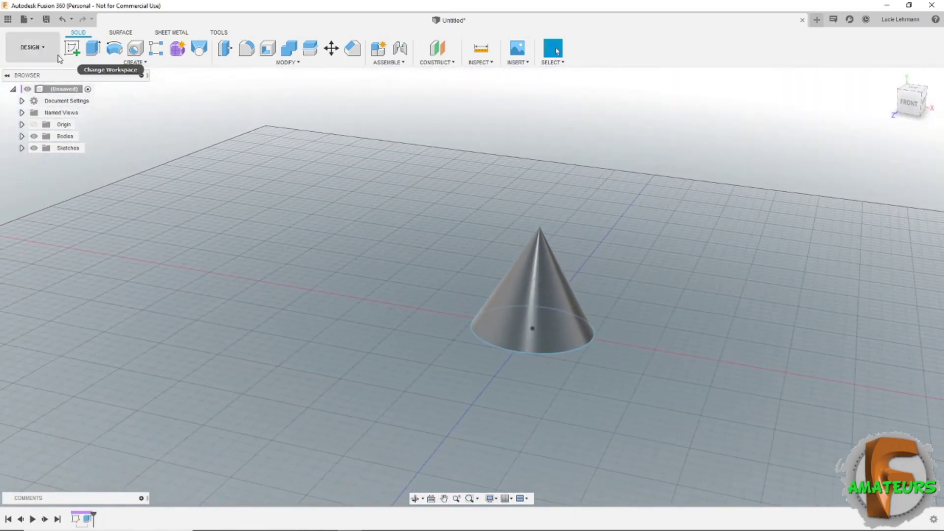
click(73, 49)
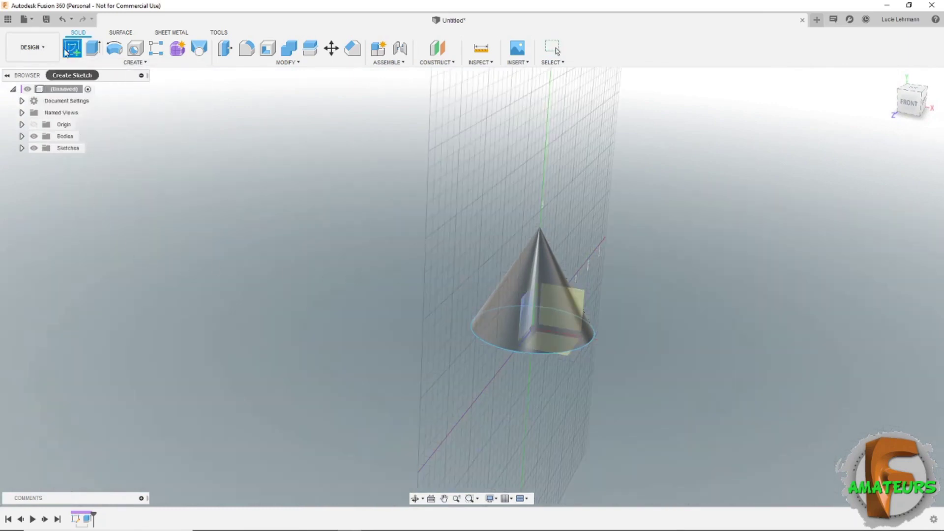
click(566, 355)
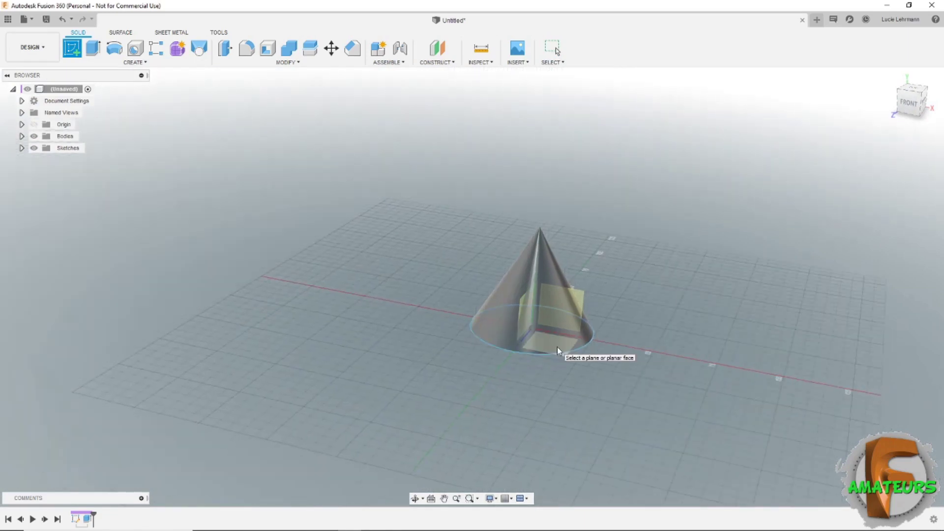
click(558, 348)
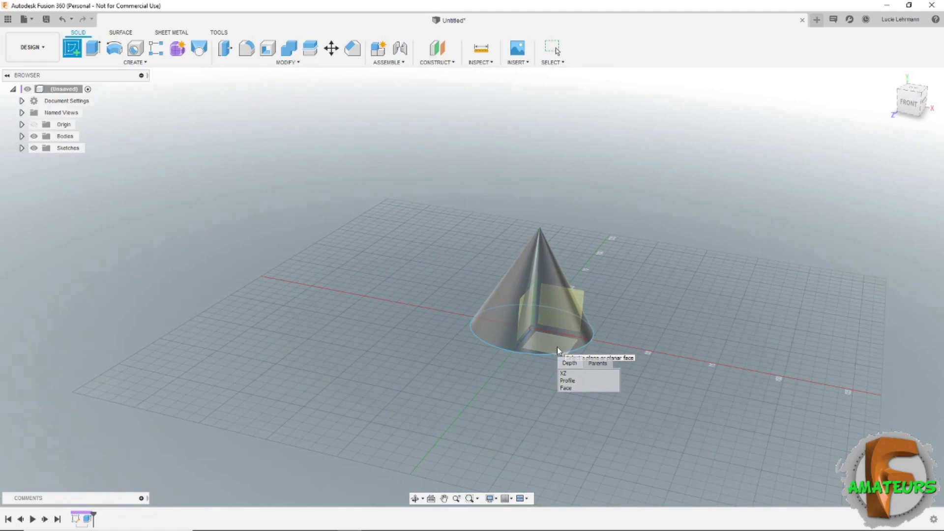
click(566, 374)
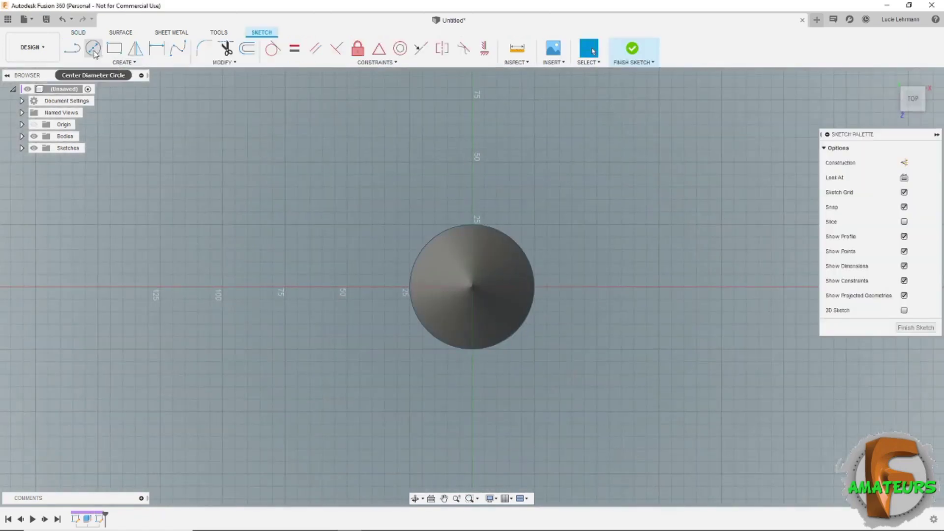
click(93, 47)
click(659, 287)
click(659, 229)
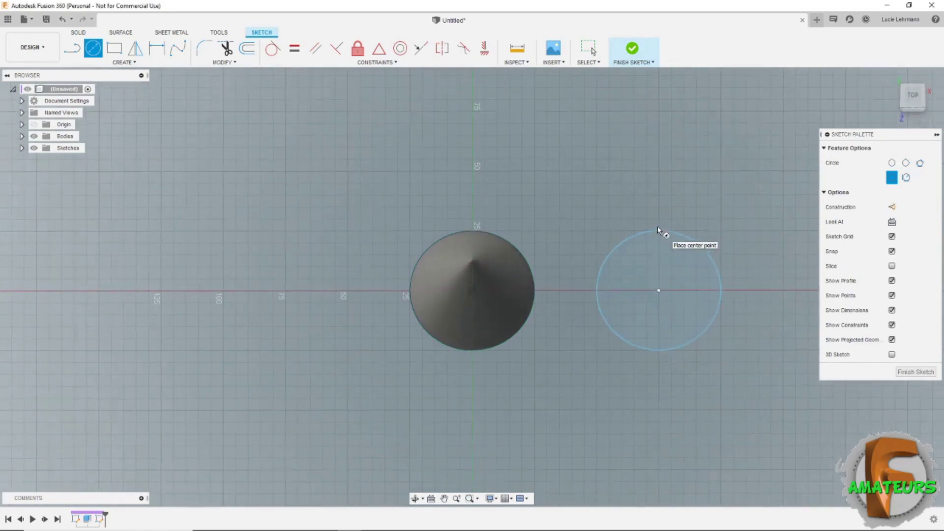
click(633, 50)
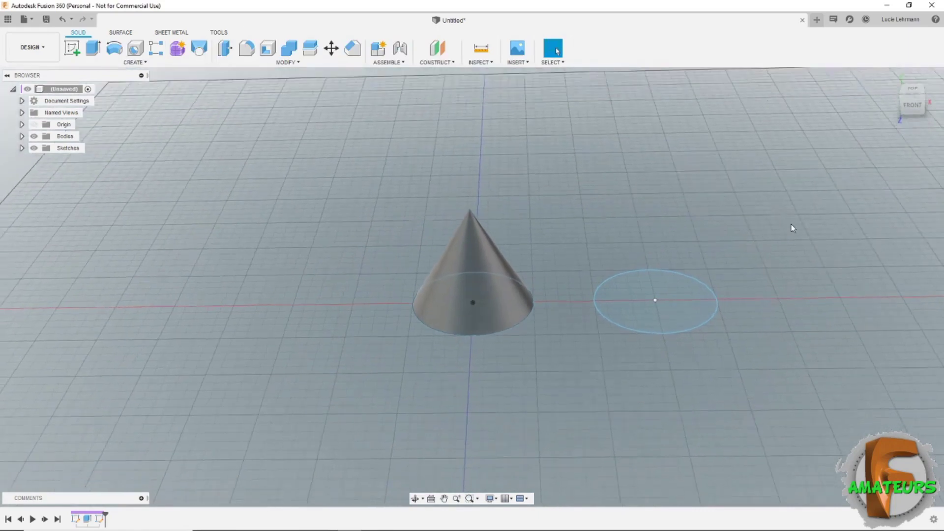
Create an offset construction plane from the second circle's profile, placed well above that circle.
shift+middle_drag(783, 258, 682, 263)
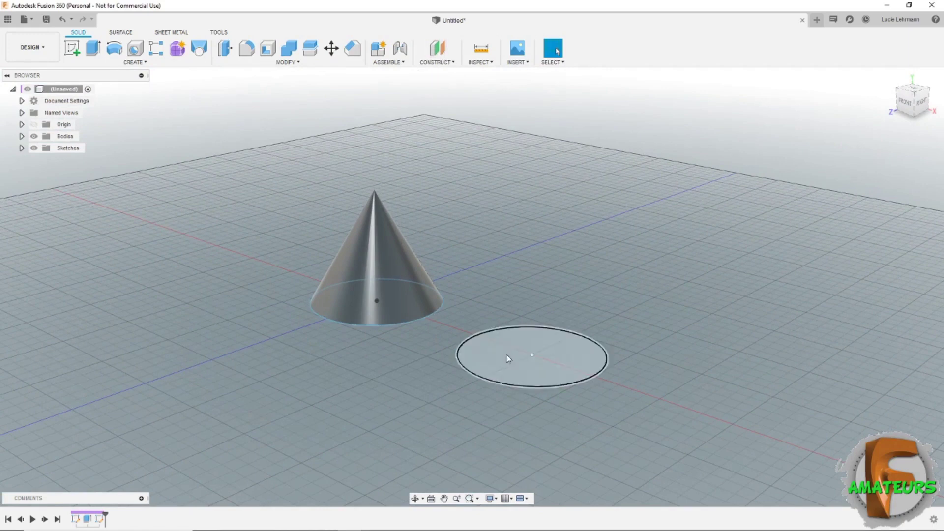
click(437, 50)
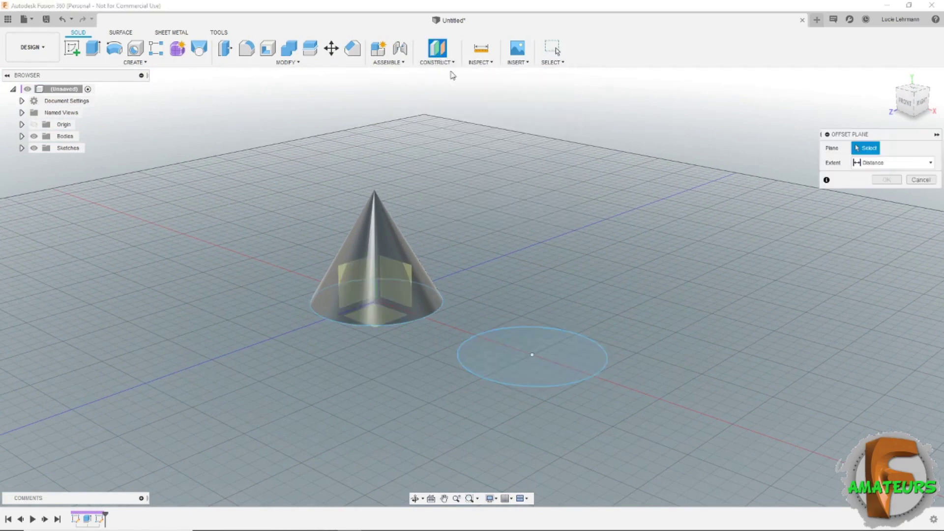
click(517, 350)
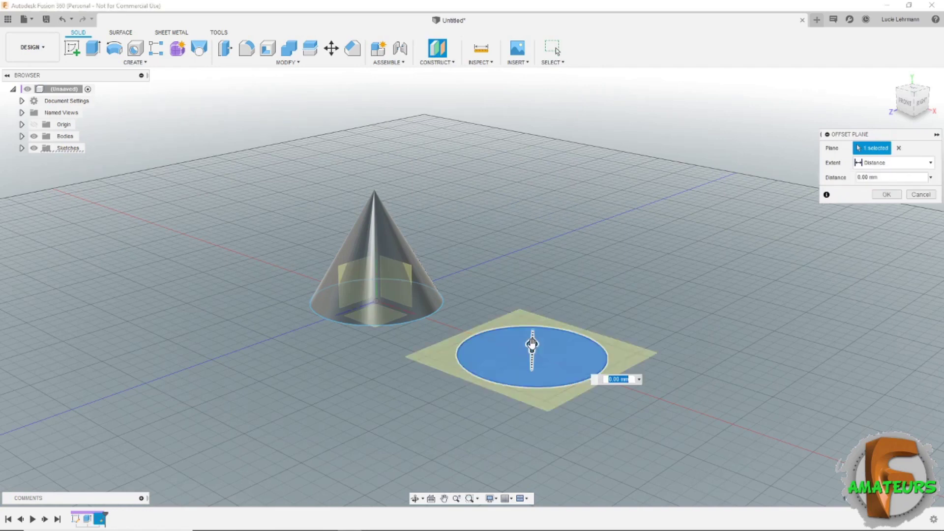
drag(532, 330, 535, 229)
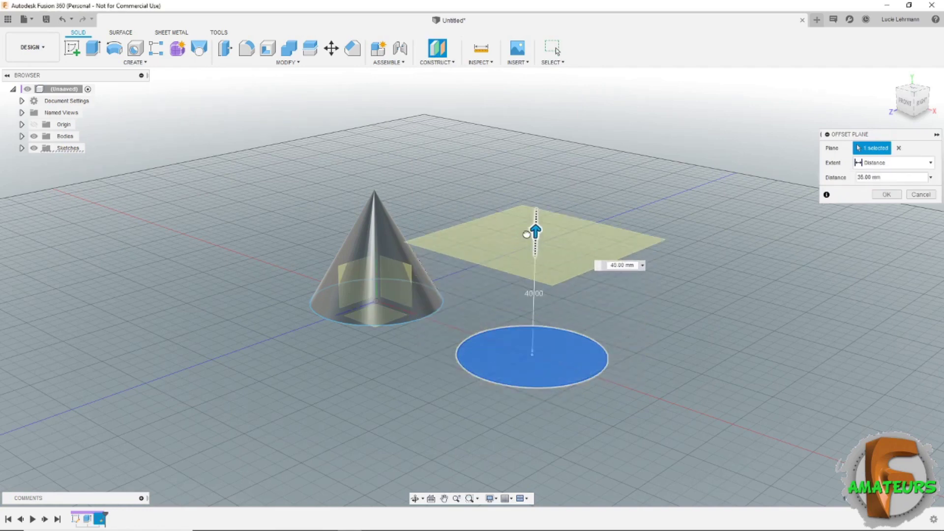
shift+middle_drag(696, 231, 684, 274)
drag(562, 217, 563, 156)
shift+middle_drag(788, 222, 884, 198)
click(887, 195)
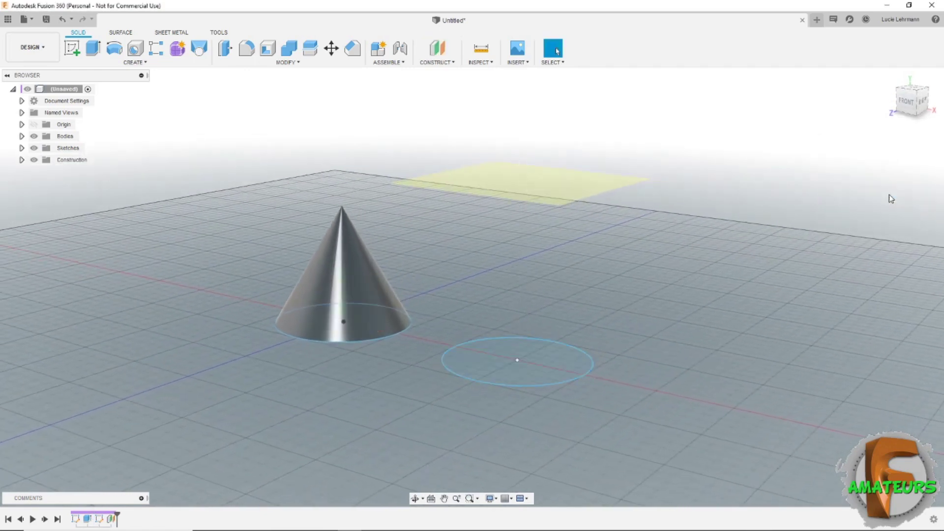
Resize the offset construction plane by stretching two of its edges outward and pulling the edge nearest the cone slightly inward.
shift+middle_drag(736, 418, 734, 421)
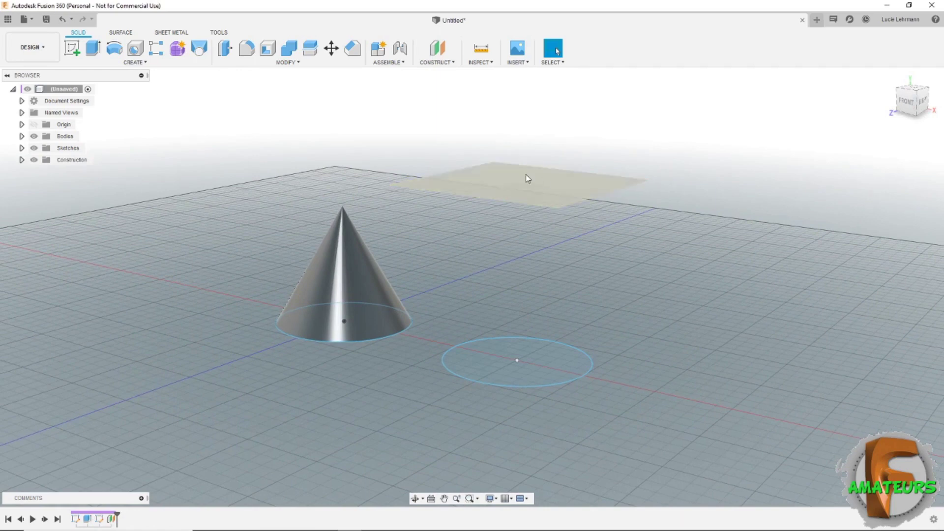
shift+middle_drag(691, 268, 622, 248)
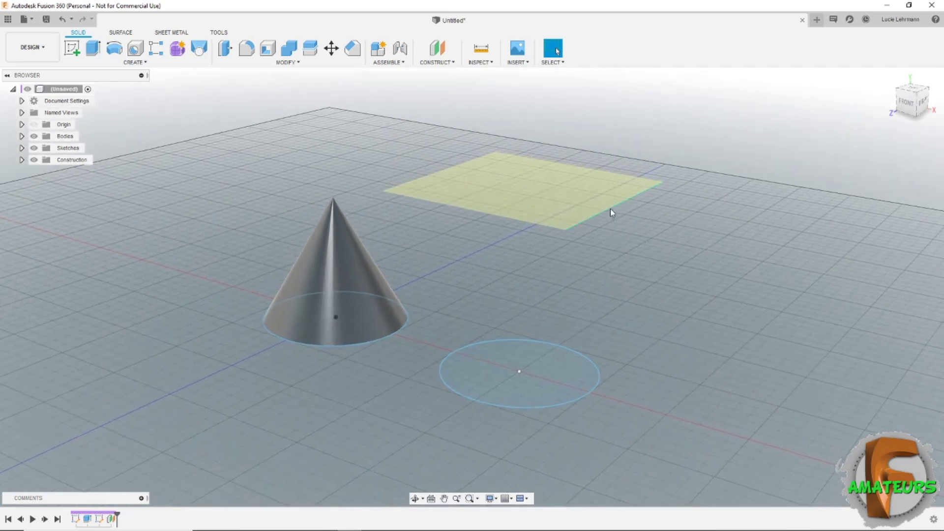
drag(610, 211, 694, 233)
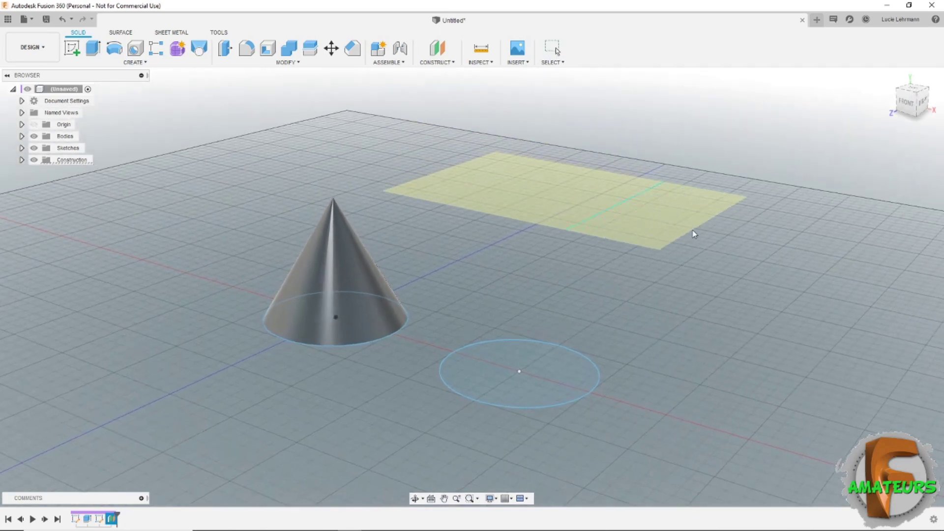
key(Return)
drag(524, 224, 515, 242)
key(Return)
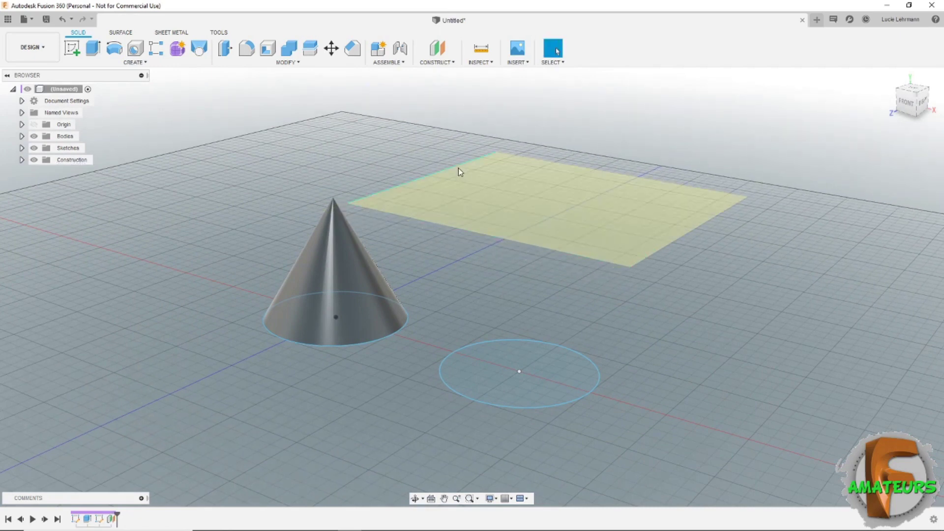
mouse_move(450, 168)
mouse_down()
mouse_move(418, 158)
mouse_move(485, 182)
mouse_move(470, 175)
mouse_up()
key(Return)
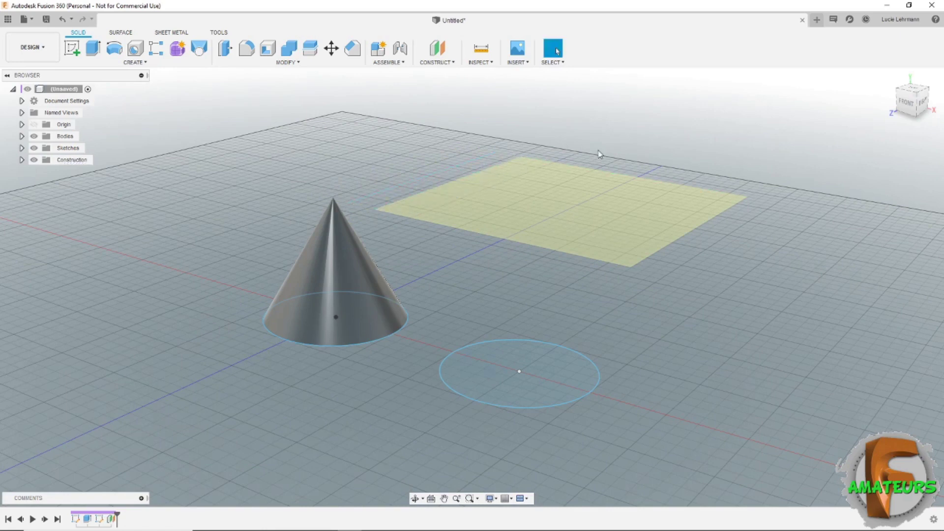
Create a sketch on the offset plane containing the projected centre point of the second circle, and finish the sketch.
shift+middle_drag(802, 171, 539, 252)
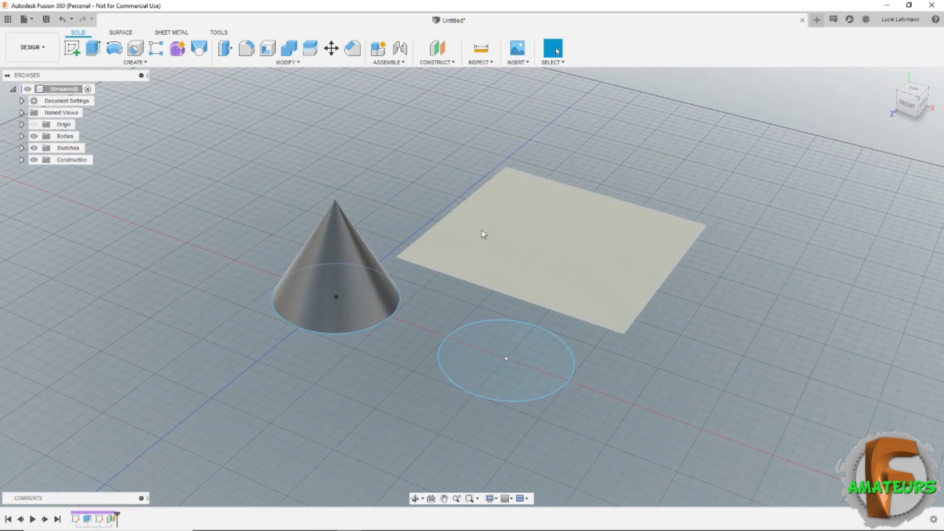
click(72, 48)
click(606, 226)
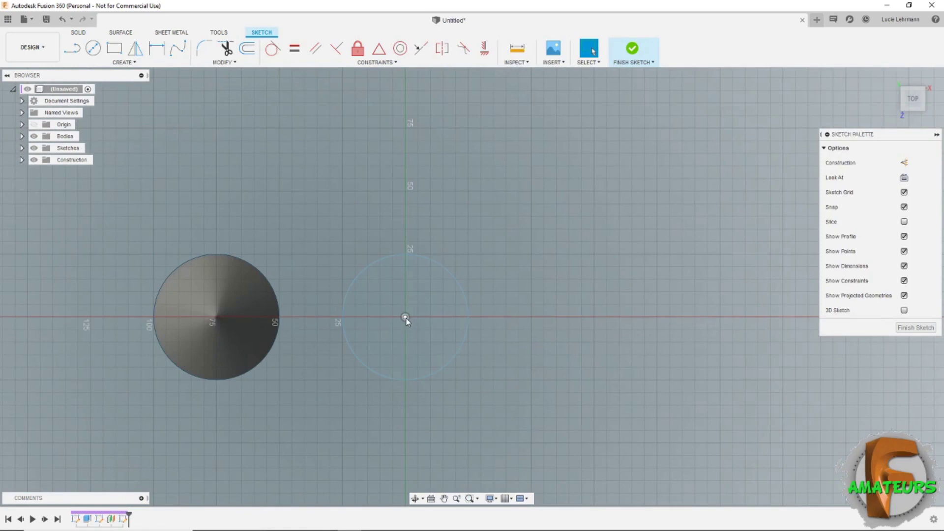
click(124, 62)
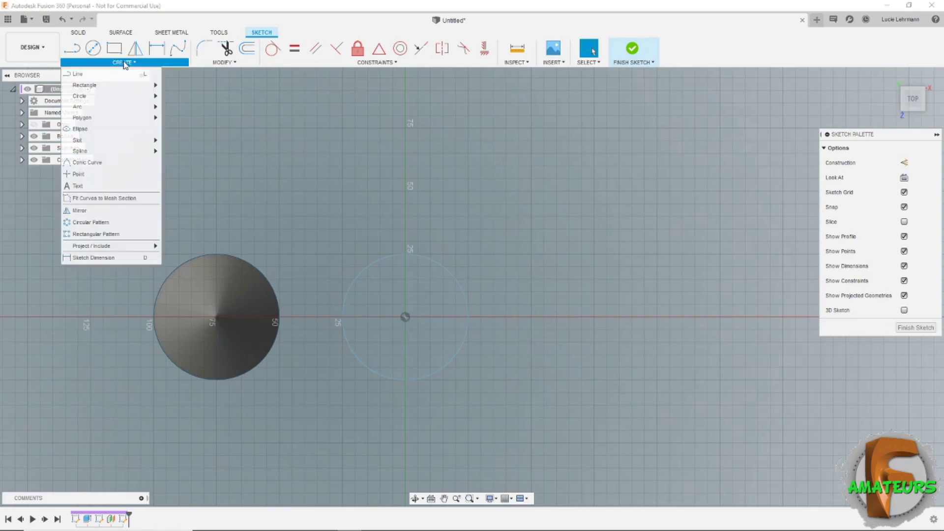
mouse_move(101, 248)
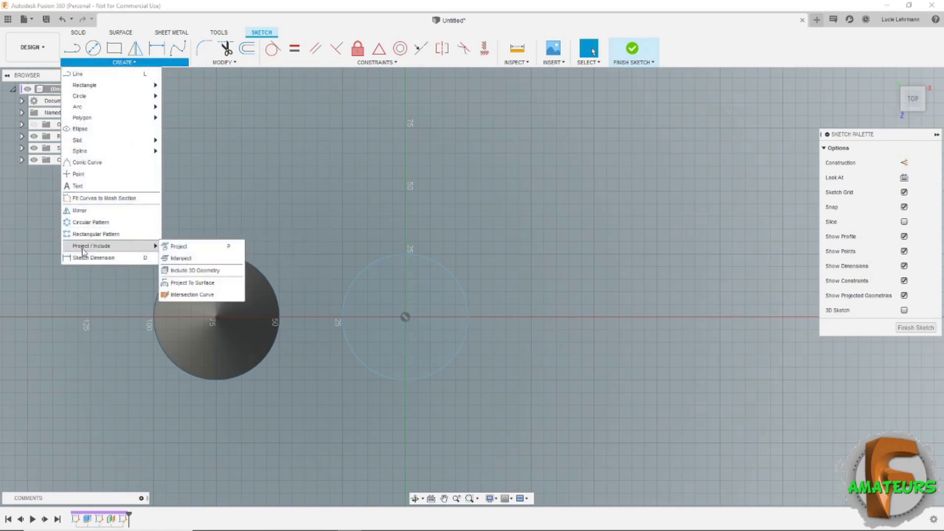
click(228, 249)
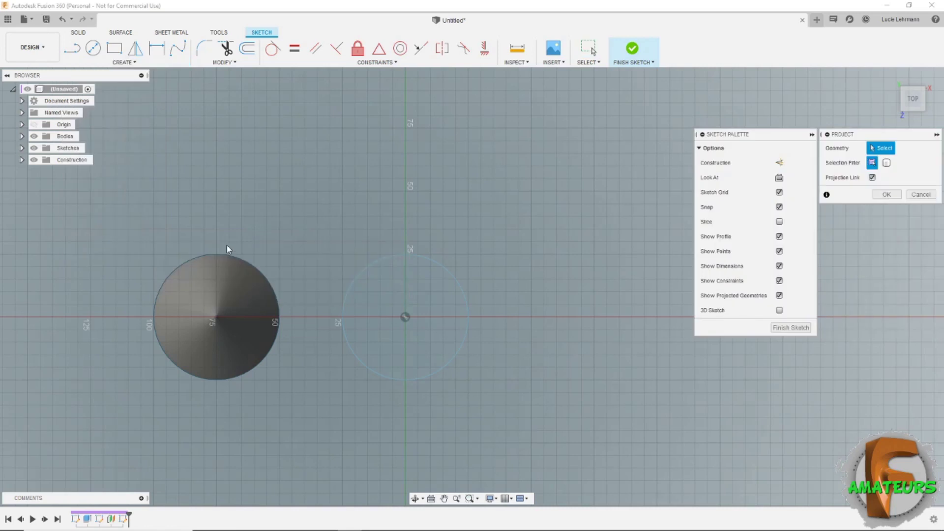
click(405, 318)
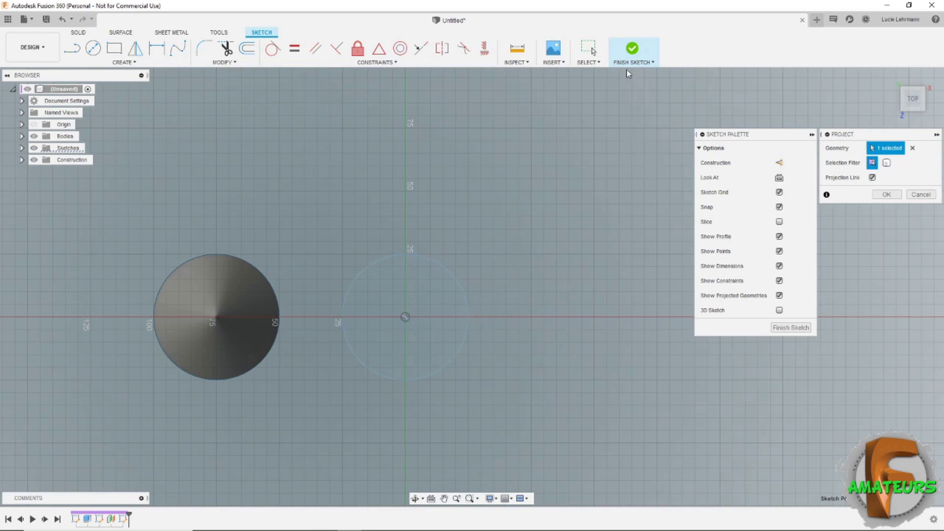
click(633, 49)
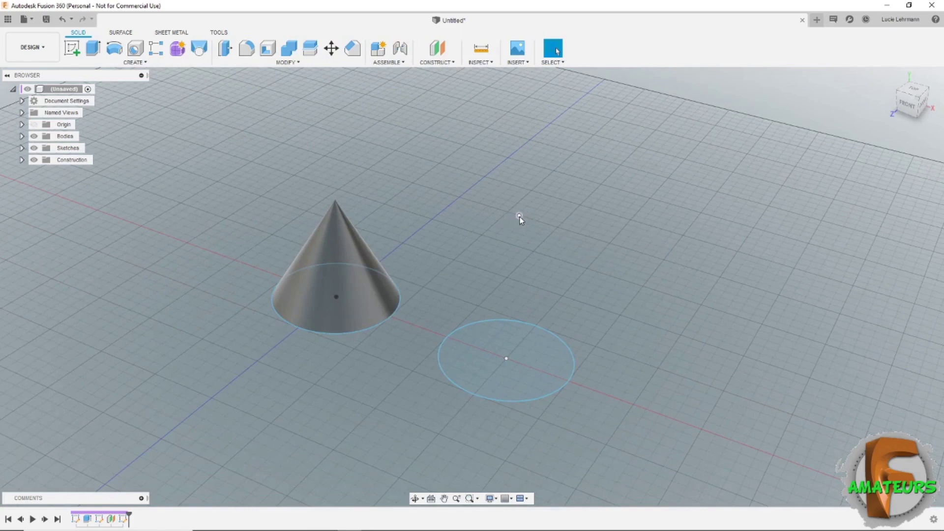
Make the hidden offset construction plane visible above the second circle.
click(22, 160)
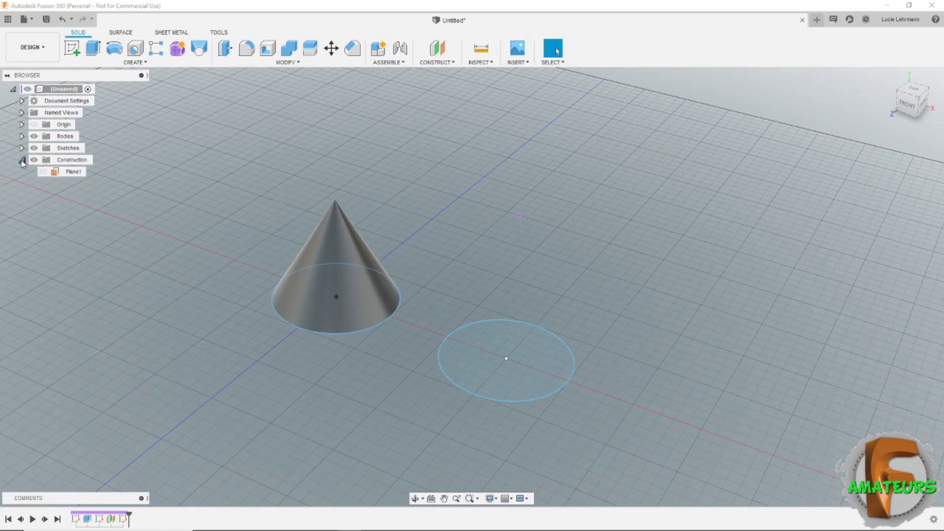
click(43, 171)
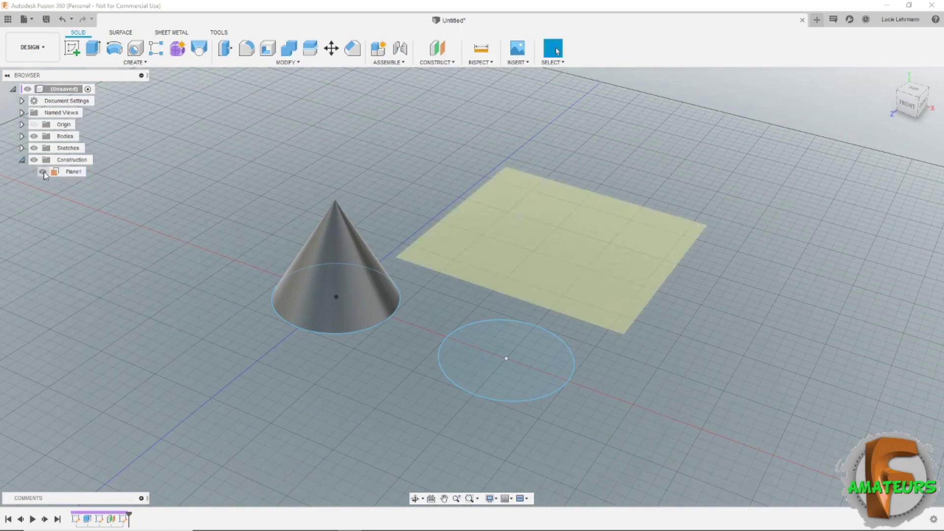
click(43, 172)
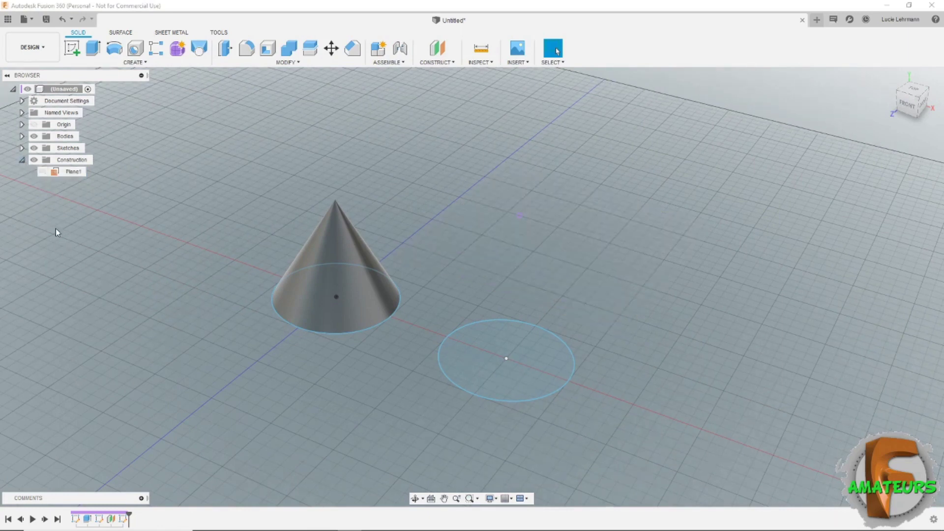
click(42, 172)
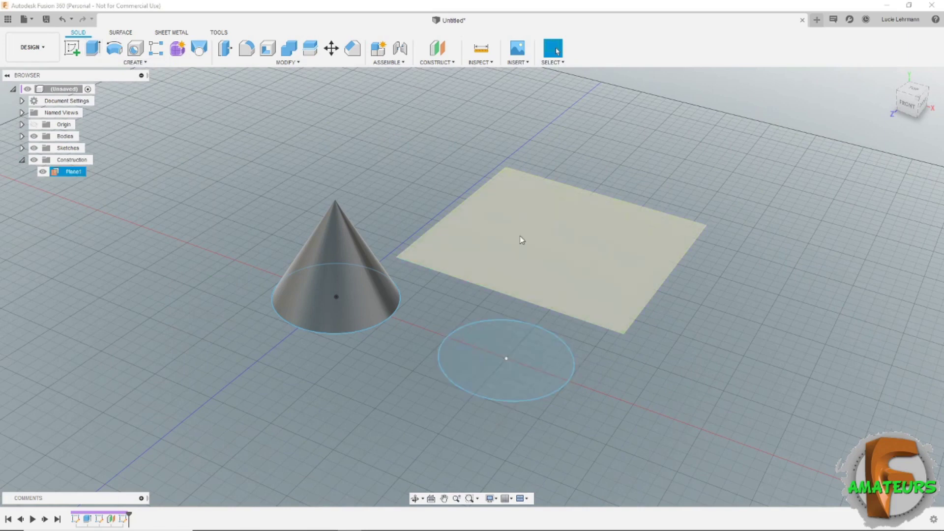
Loft the second circle to the projected point above it as a new body, and hide the offset construction plane.
click(199, 49)
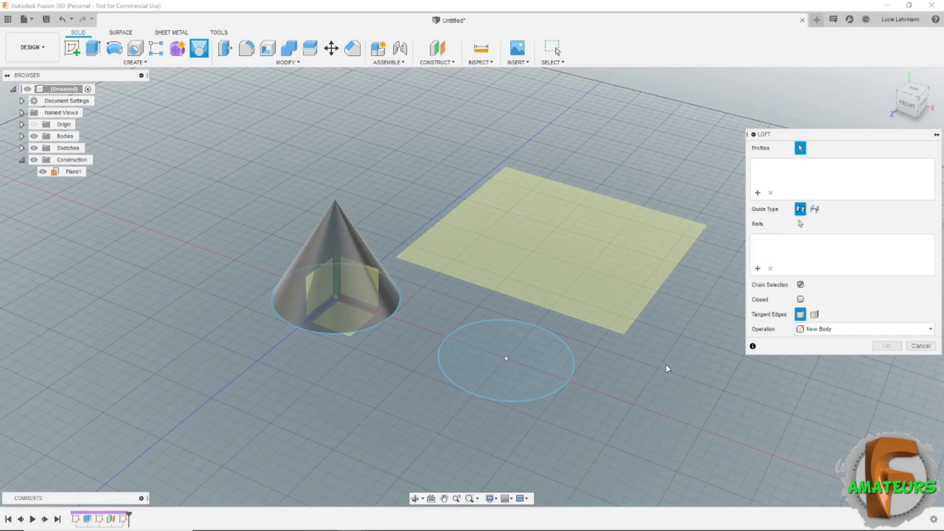
click(559, 369)
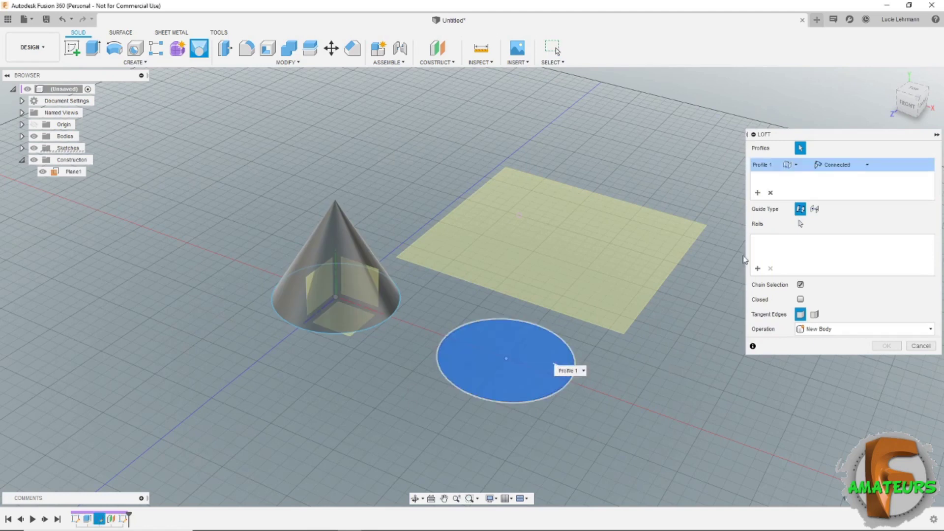
click(519, 217)
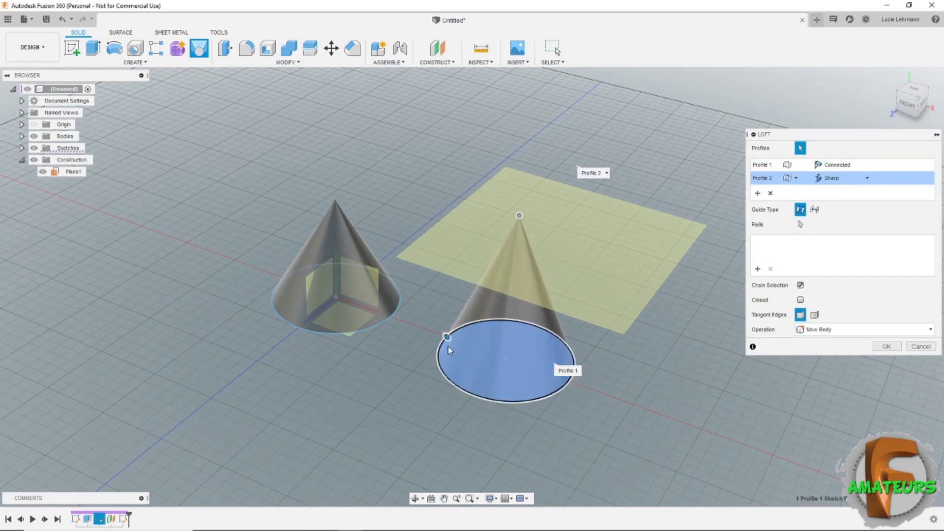
click(887, 347)
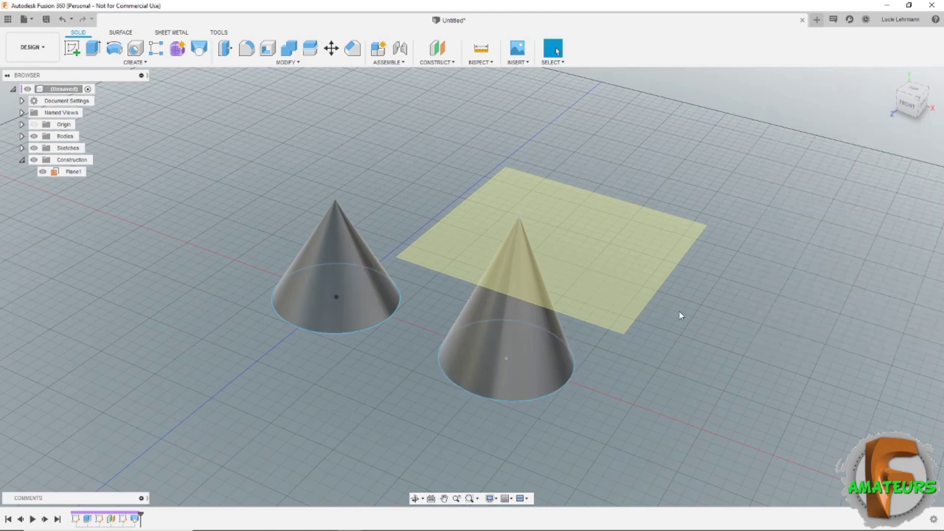
click(43, 172)
On the XY plane, sketch a right triangle about 25 mm wide along the X axis and 75 mm high beyond the second cone; finish the sketch.
shift+middle_drag(706, 382, 287, 214)
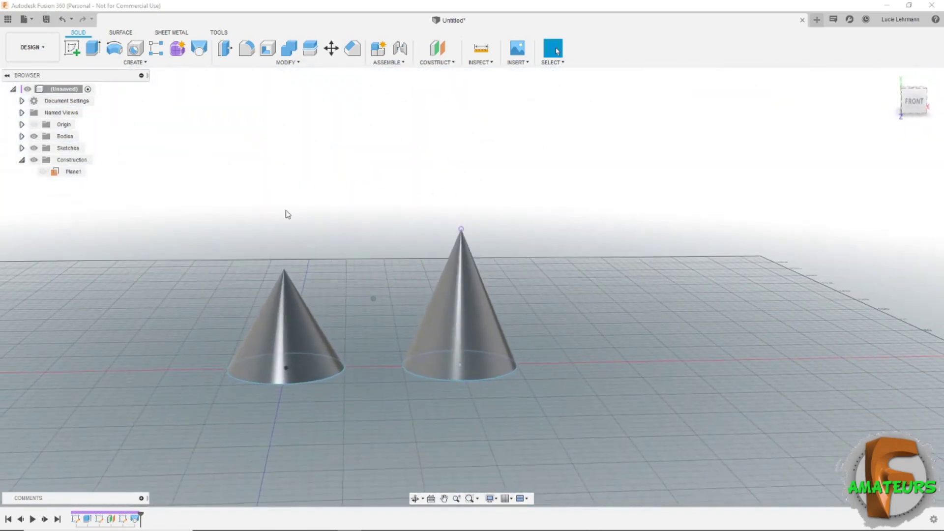
click(71, 49)
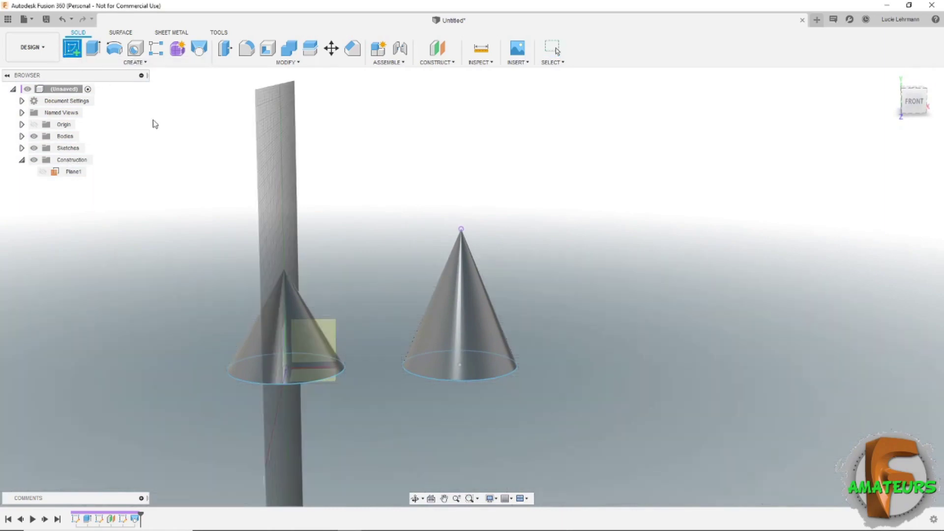
click(334, 324)
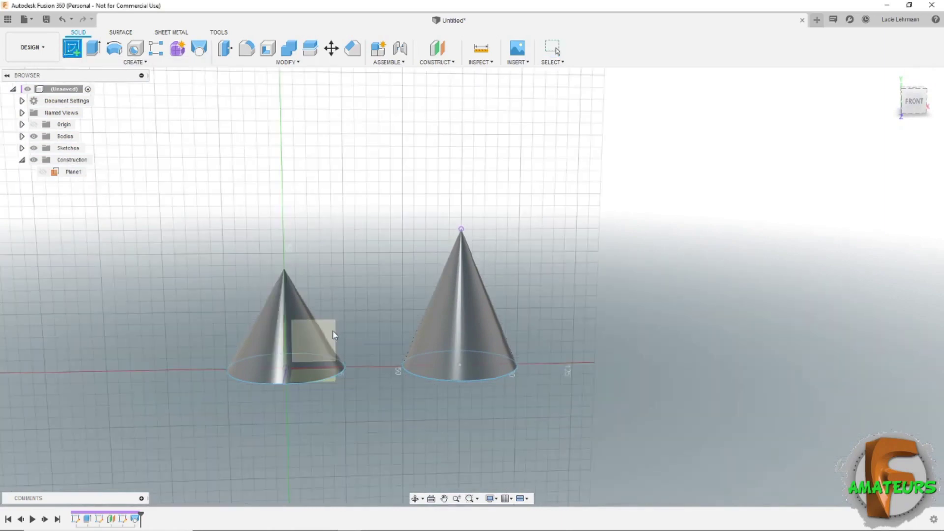
click(332, 329)
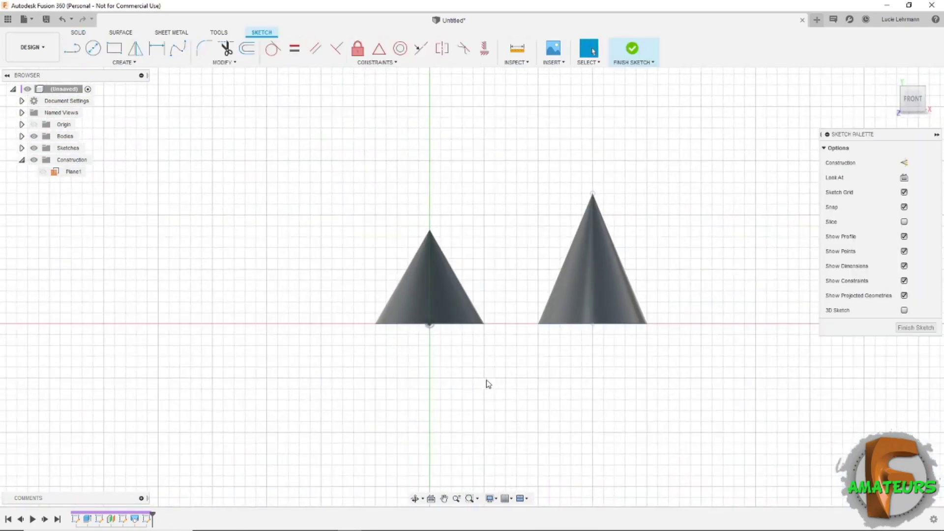
right_click(718, 368)
click(811, 420)
middle_drag(839, 411, 664, 432)
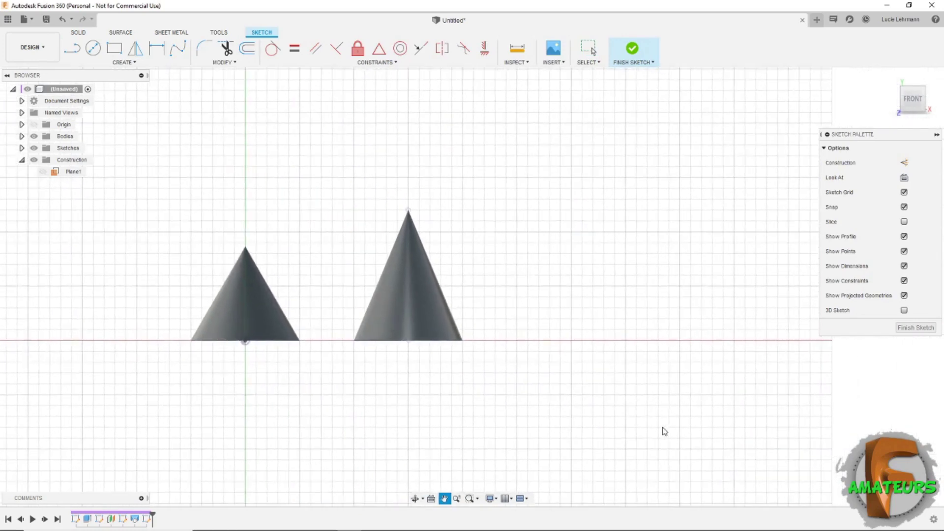
click(73, 49)
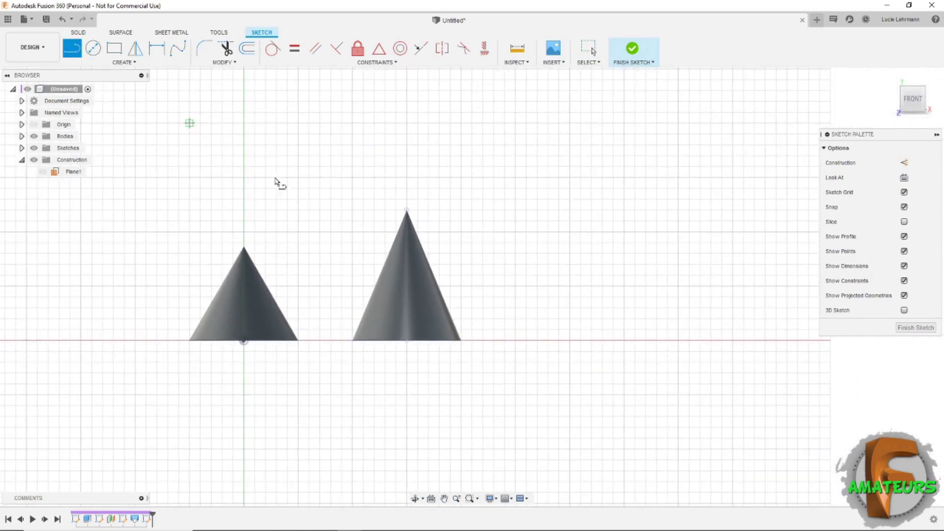
click(624, 341)
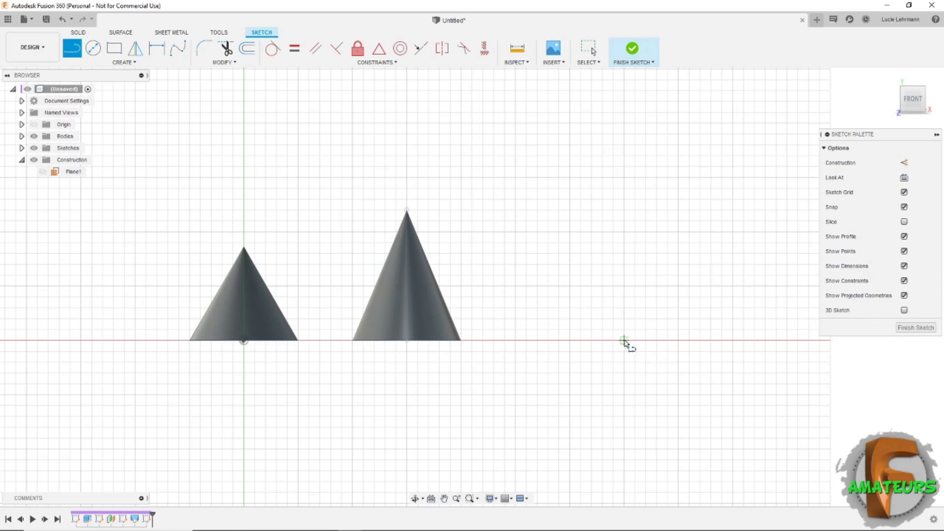
click(679, 340)
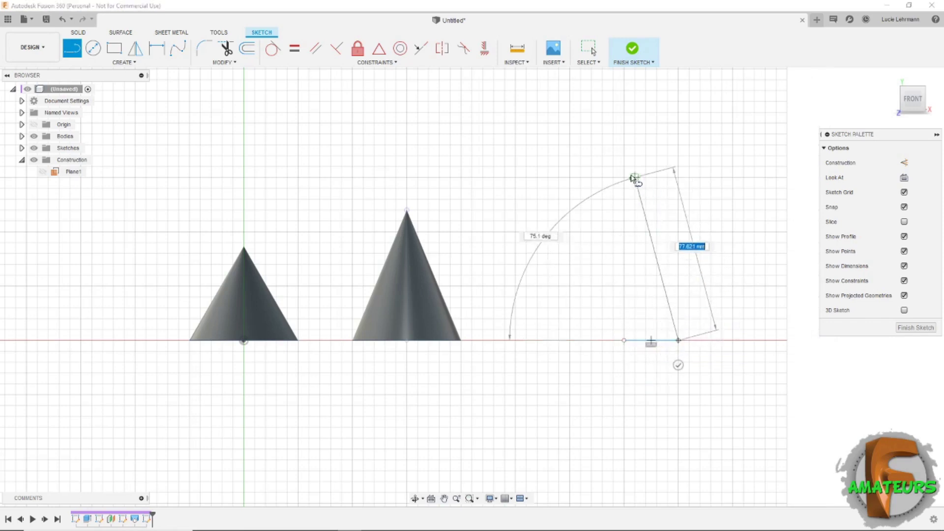
click(624, 178)
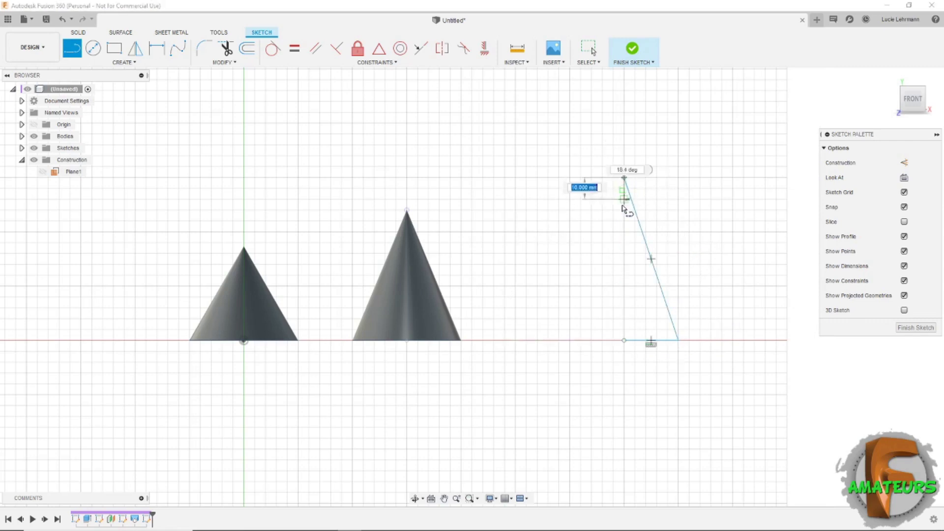
click(626, 339)
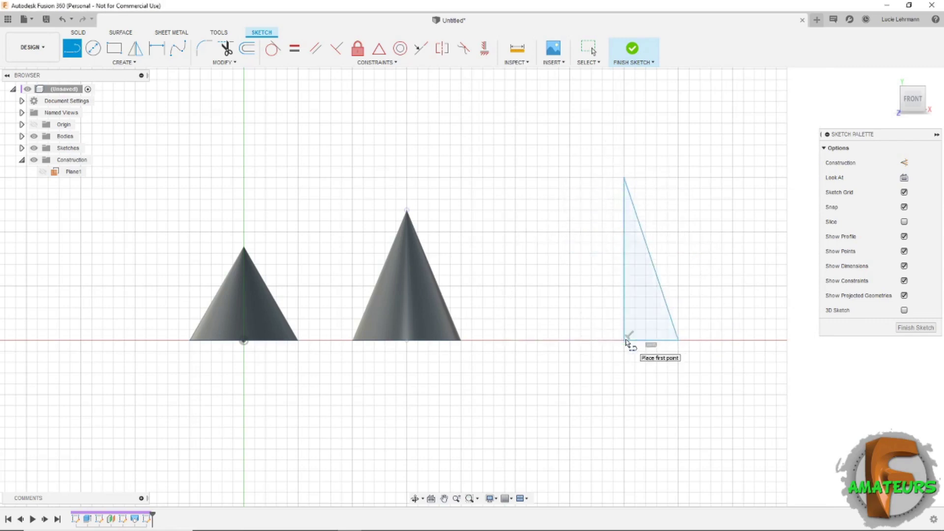
click(633, 52)
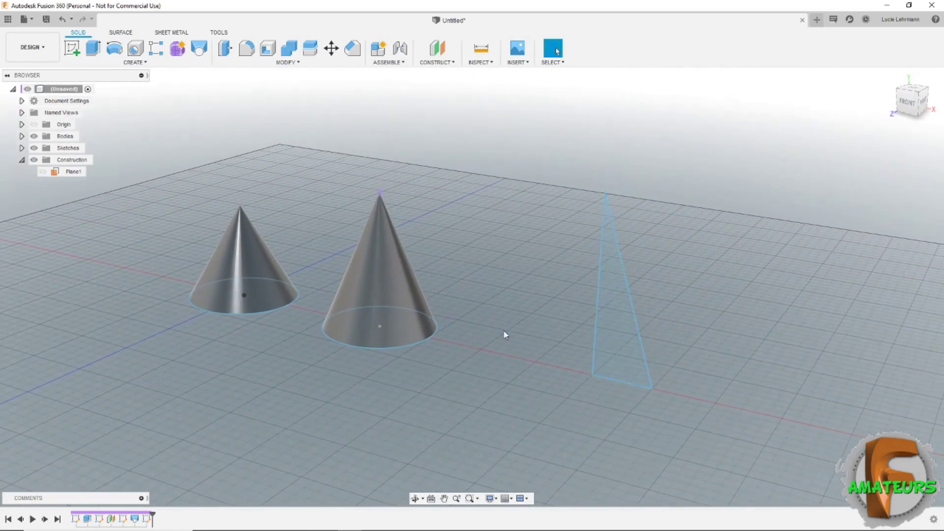
Set up a new-body Revolve of the triangle profile around its vertical side.
click(607, 337)
click(624, 325)
click(115, 55)
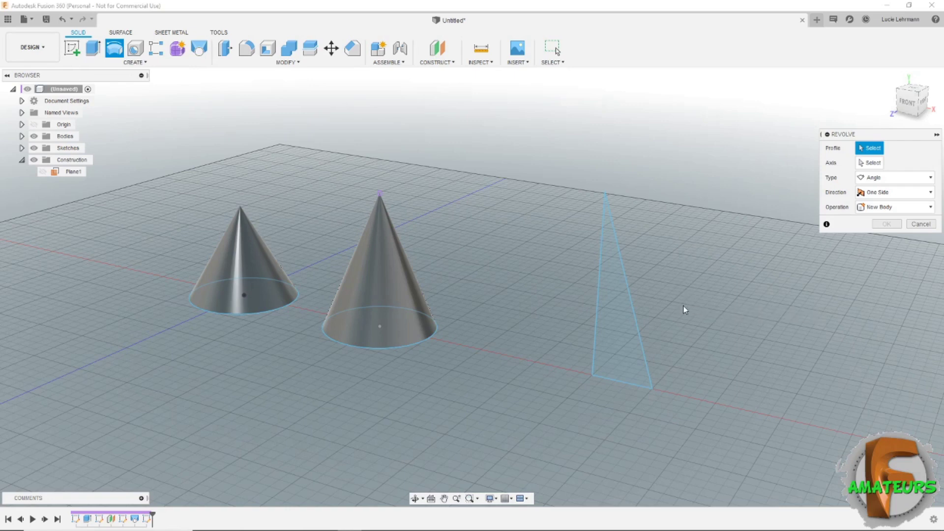
click(628, 332)
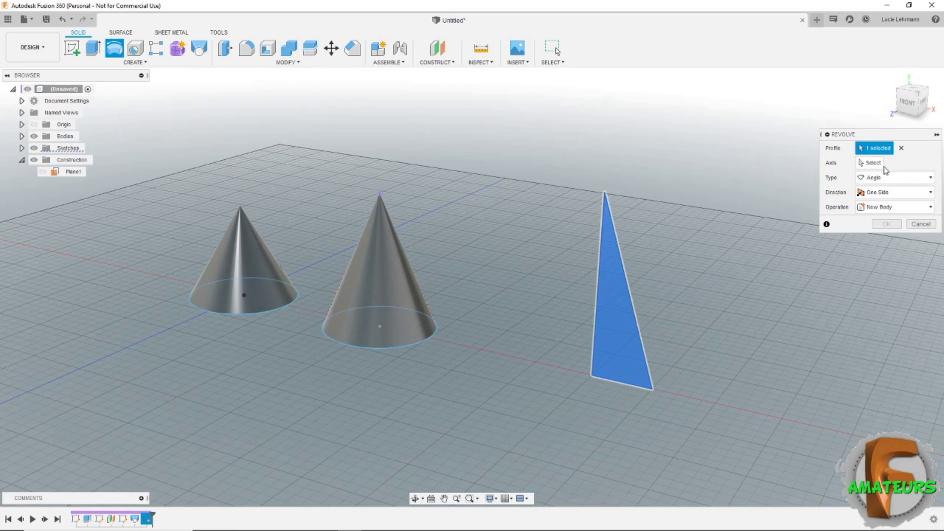
click(875, 165)
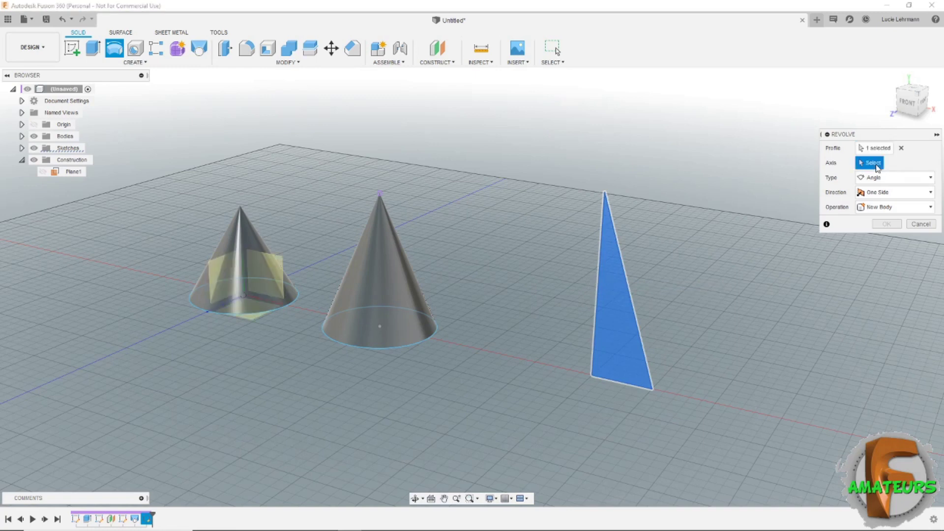
click(600, 250)
shift+middle_drag(709, 255, 758, 245)
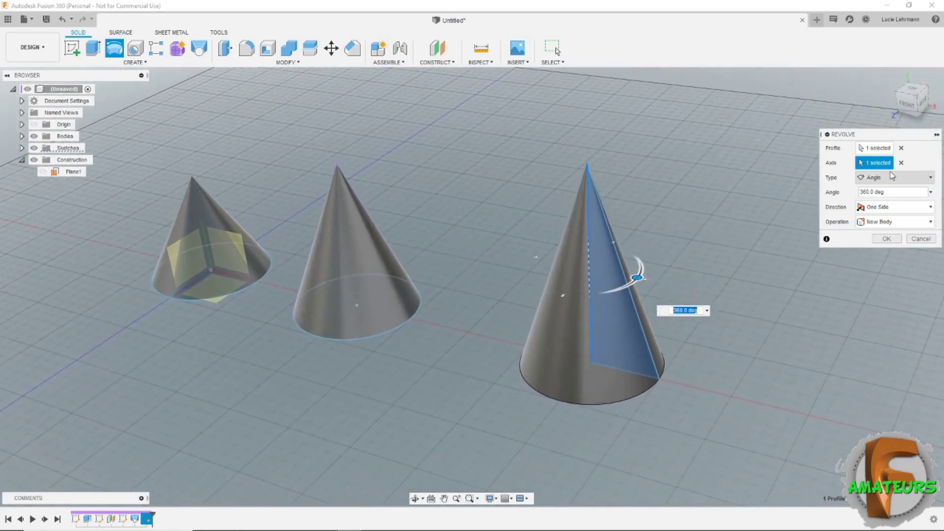
Try revolving the triangle around its sloping side and around its base edge, clearing the axis selection each time.
click(902, 163)
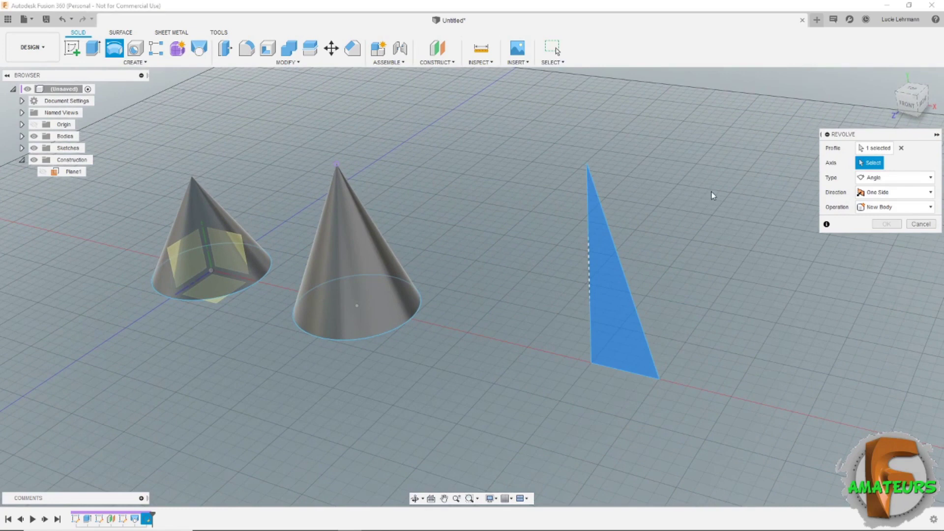
click(612, 224)
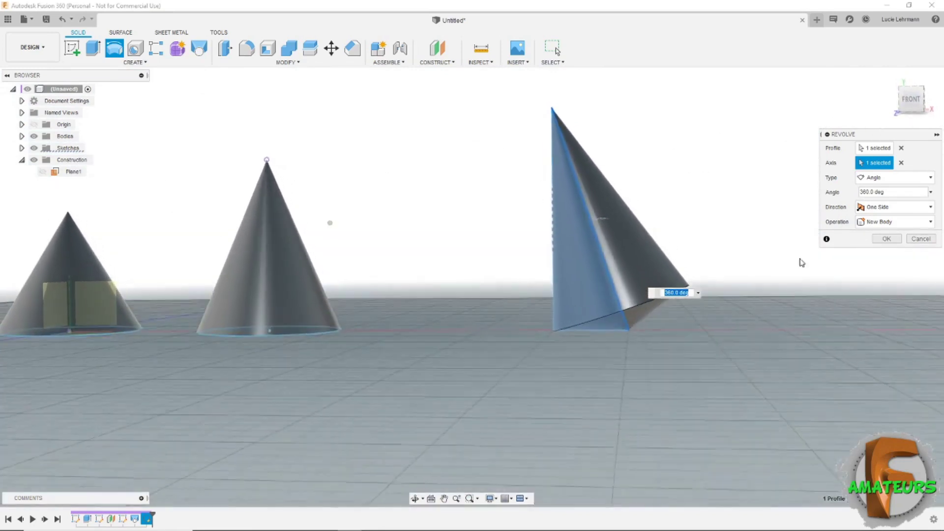
click(902, 163)
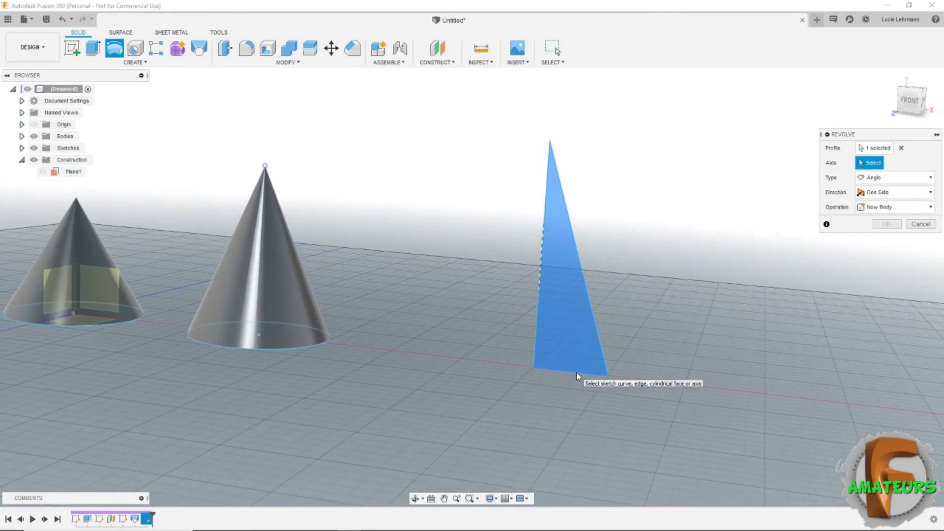
click(577, 372)
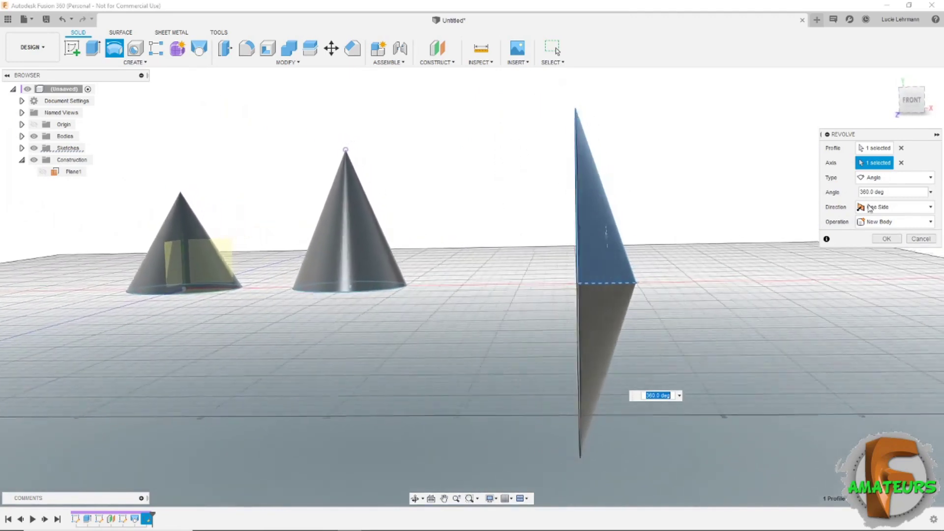
click(901, 164)
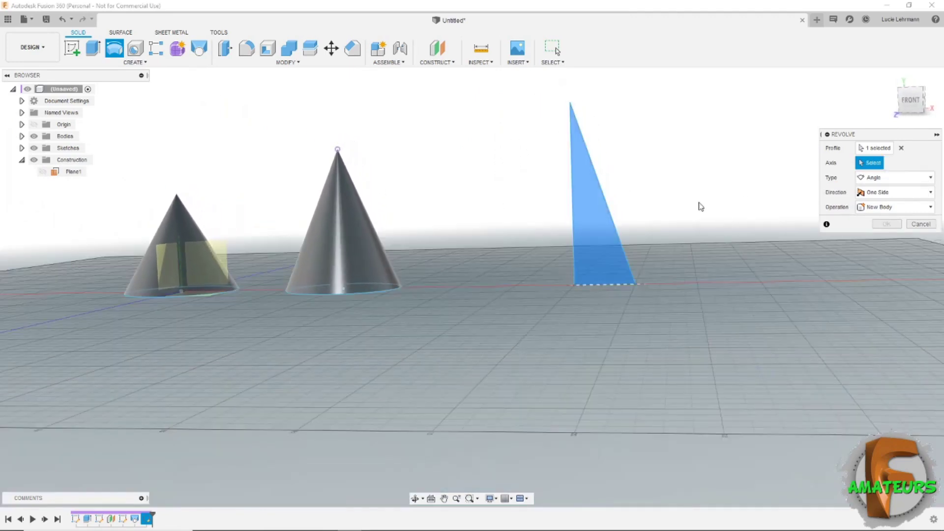
Use the triangle's vertical side as the revolve axis, try an angle of 270 degrees, and complete the revolve at 360 degrees.
click(573, 200)
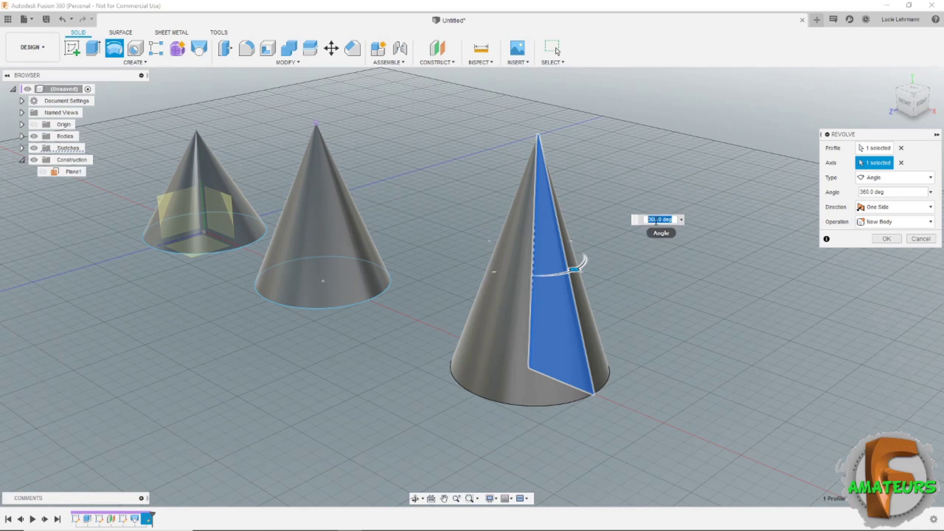
text(70)
shift+middle_drag(656, 222, 670, 238)
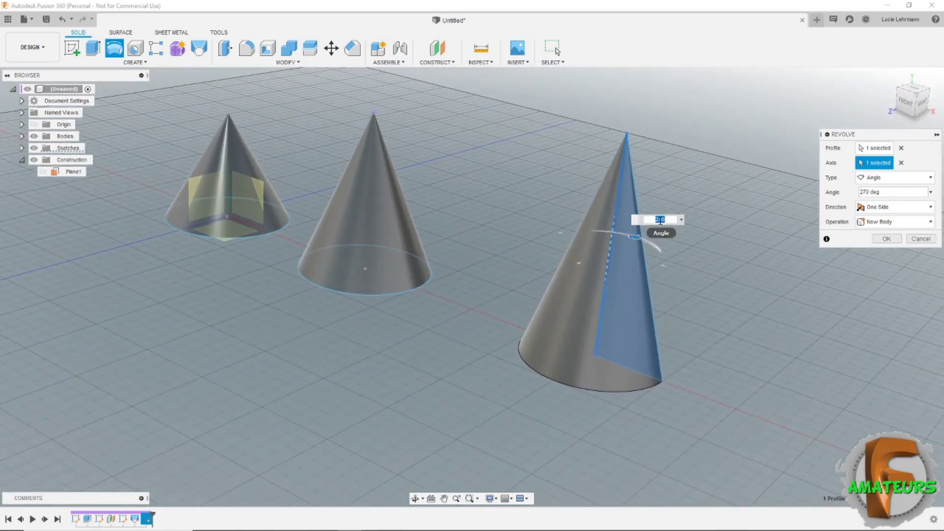
text(360)
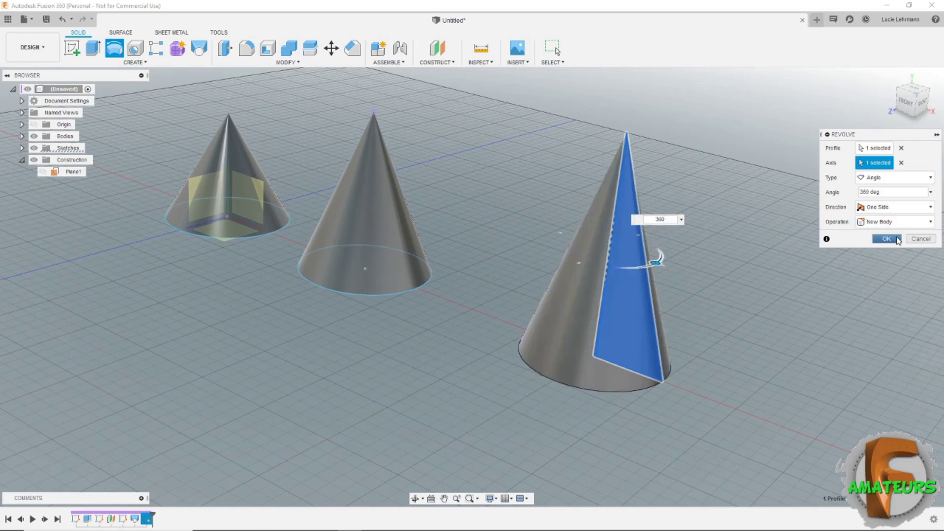
click(891, 239)
Create a new-body Cylinder on the XZ plane in front of the first cone, with a 40 mm diameter and 65 mm height.
shift+middle_drag(763, 298, 139, 78)
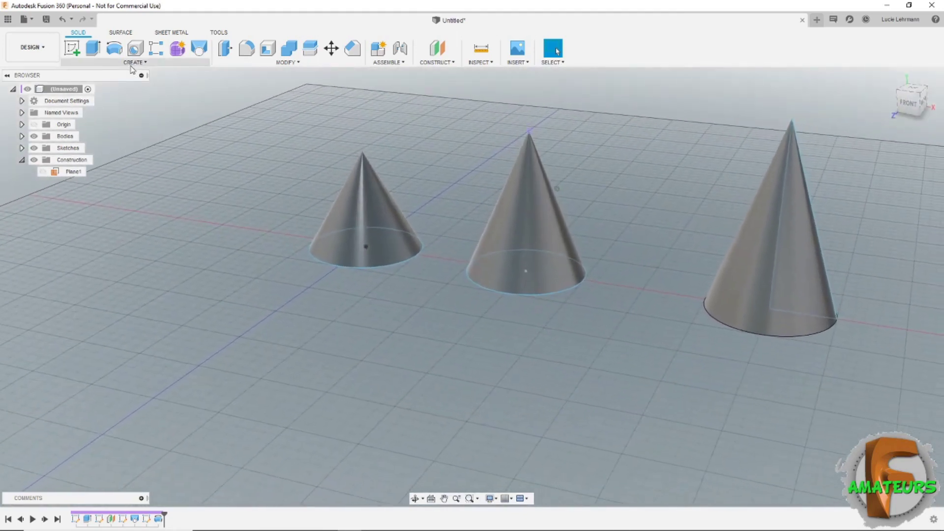
click(132, 63)
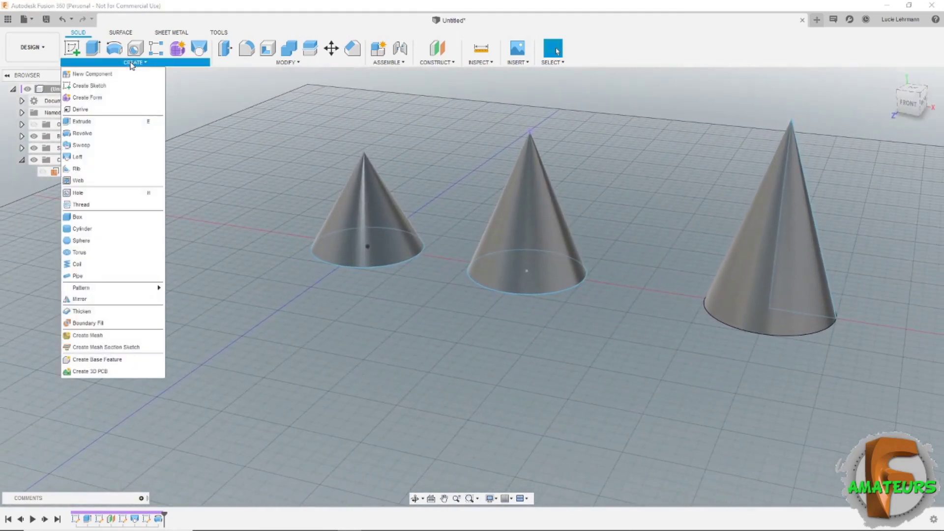
click(95, 228)
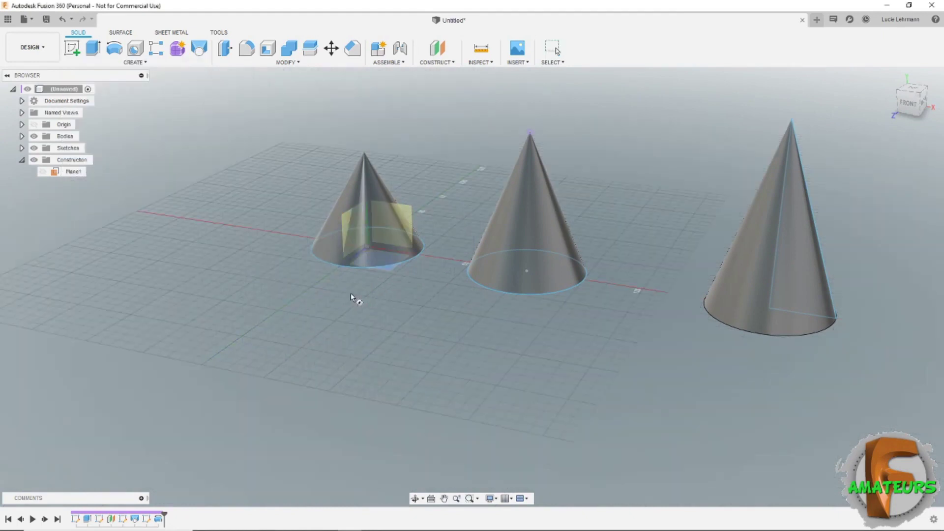
click(389, 269)
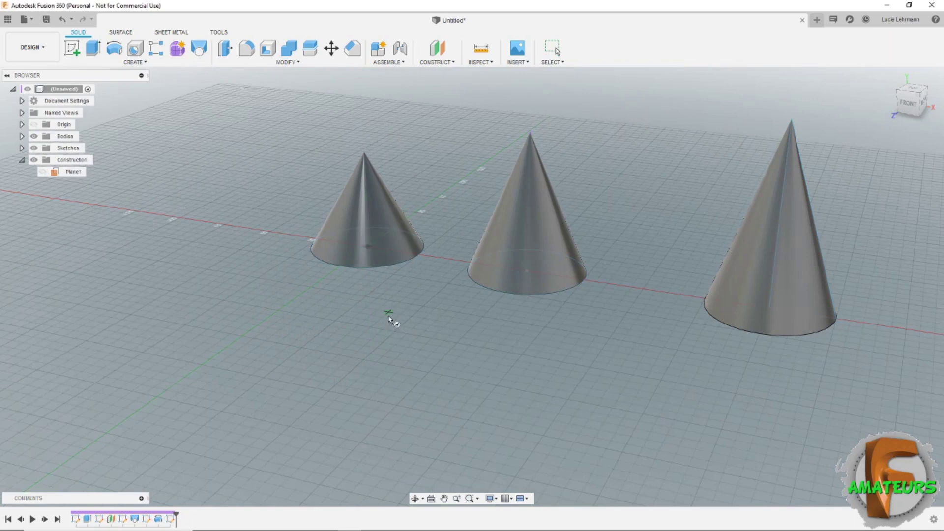
click(364, 359)
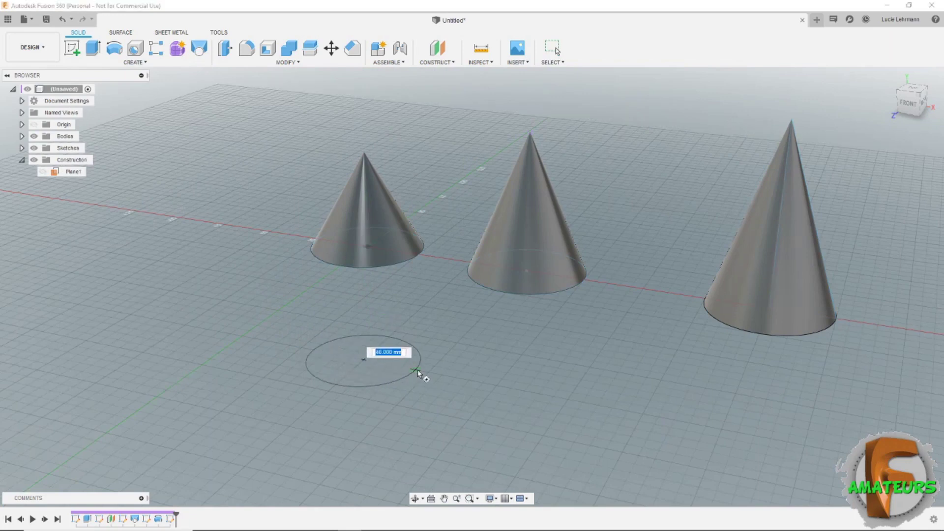
click(417, 373)
drag(362, 337, 357, 173)
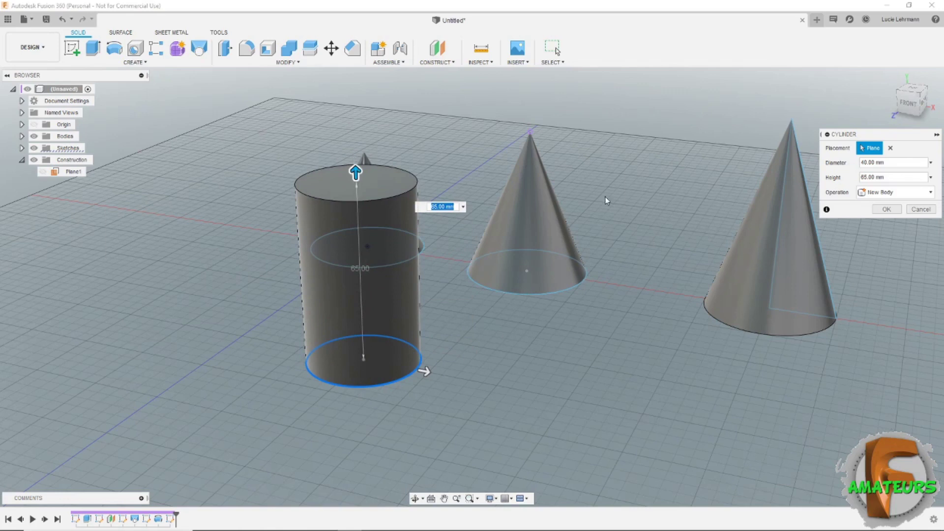
click(895, 212)
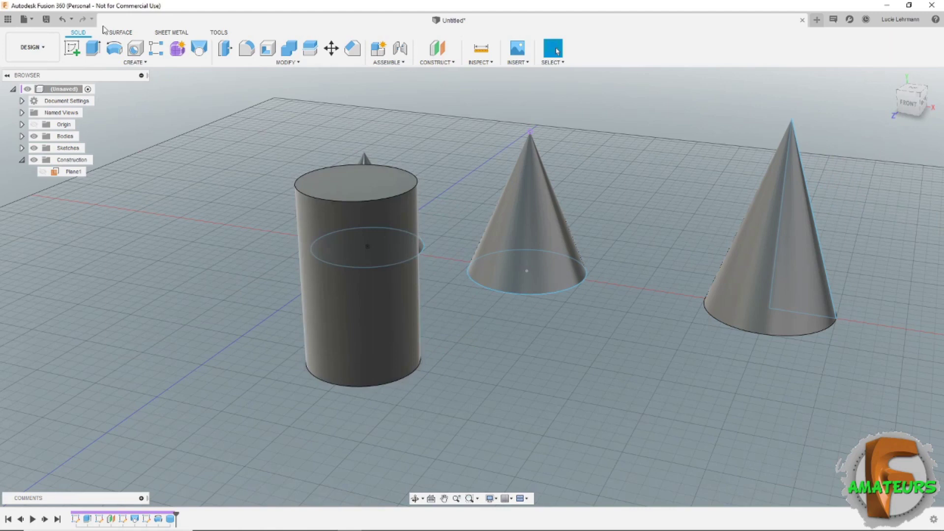
On the XZ plane, sketch a circle about 40 mm in diameter beside the cylinder on the third cone's side, and finish the sketch.
click(72, 46)
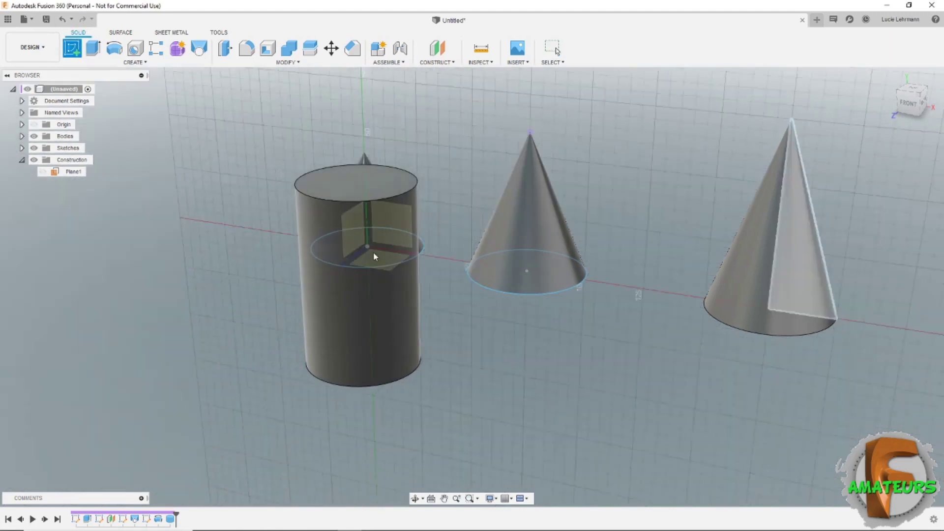
click(386, 261)
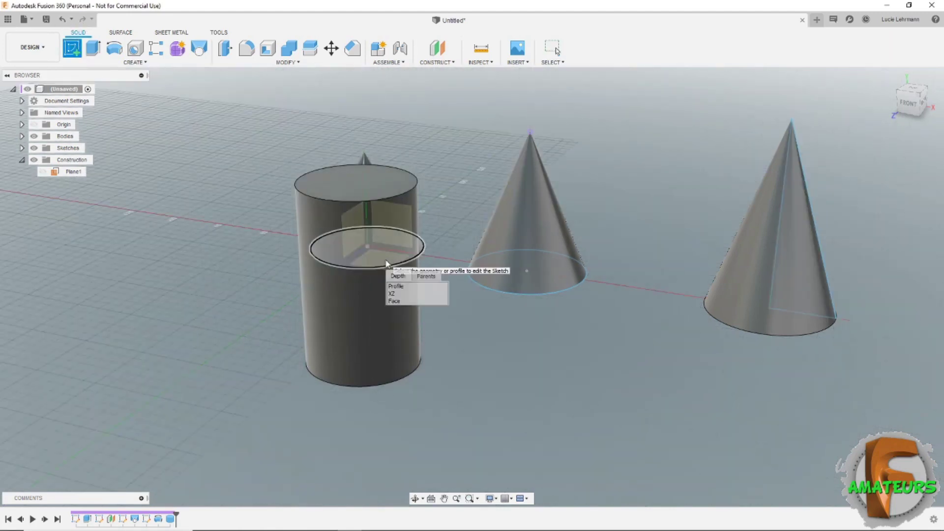
click(397, 294)
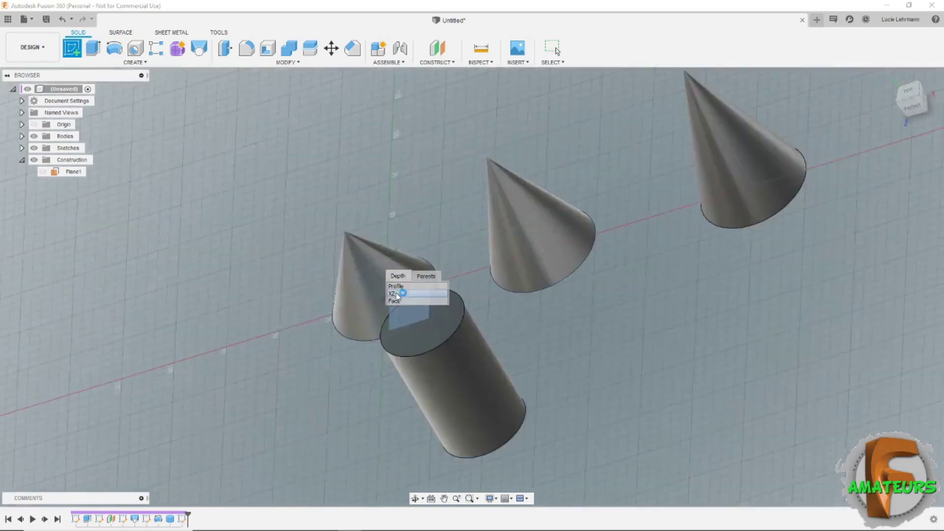
scroll(559, 369, down, 1)
shift+middle_drag(657, 402, 585, 371)
click(94, 48)
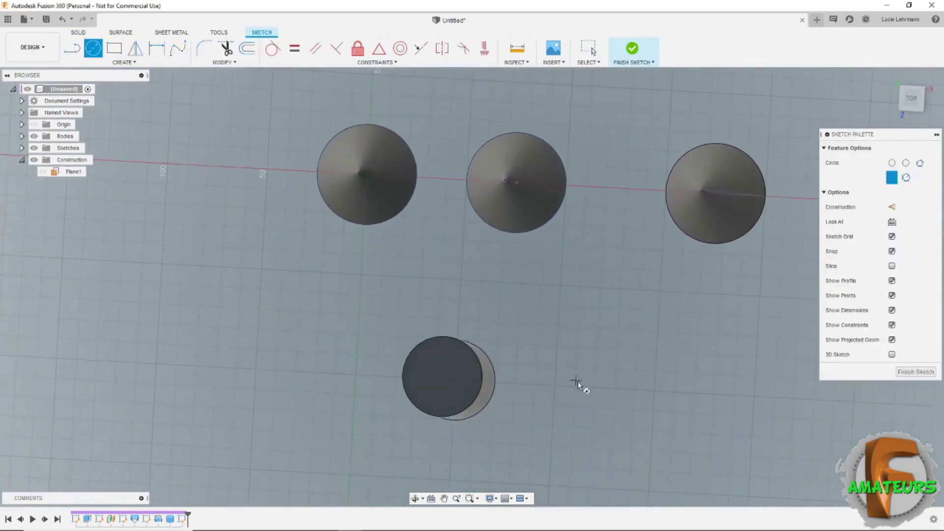
click(594, 389)
click(635, 393)
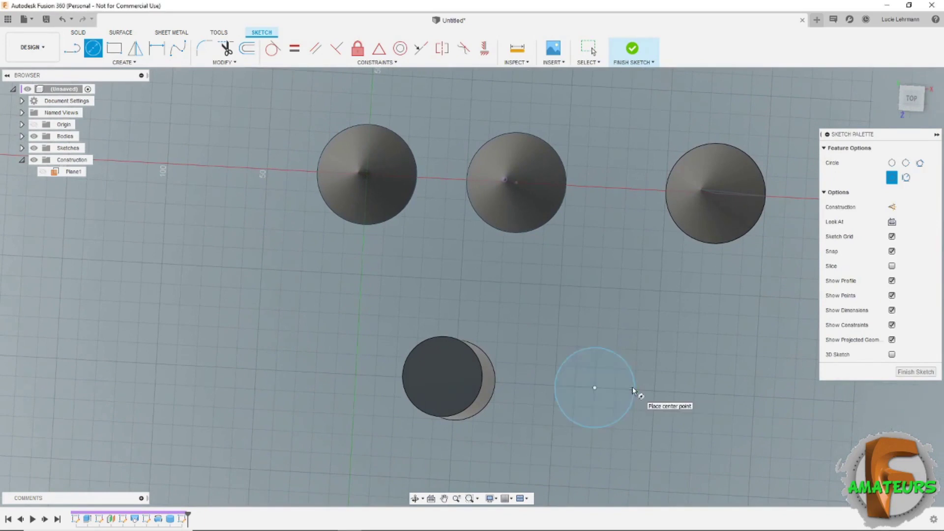
click(634, 49)
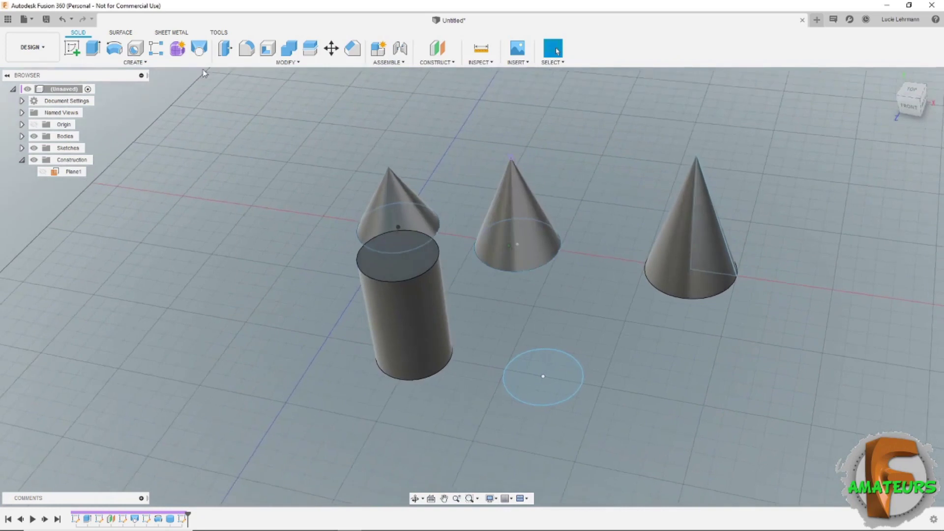
Extrude the new circle 60 mm with a 0 degree taper as a new body.
click(93, 47)
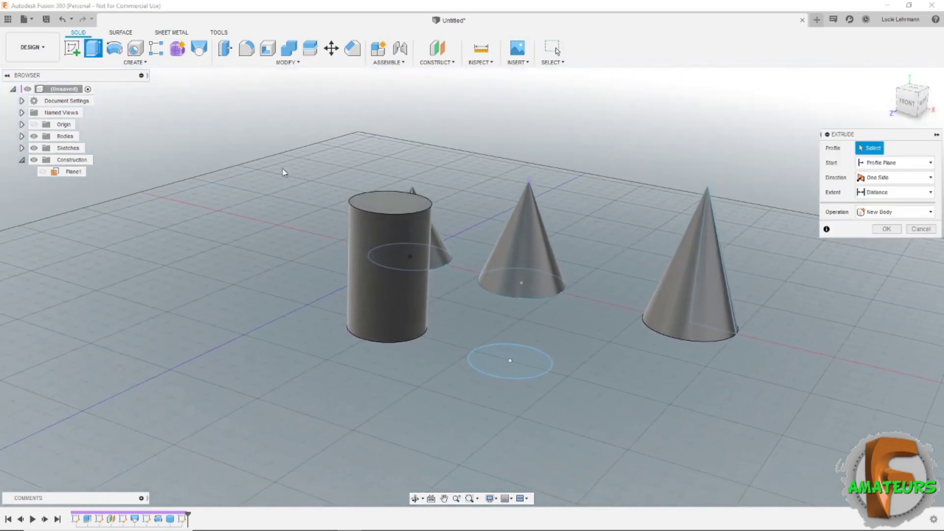
click(537, 362)
drag(512, 351, 517, 228)
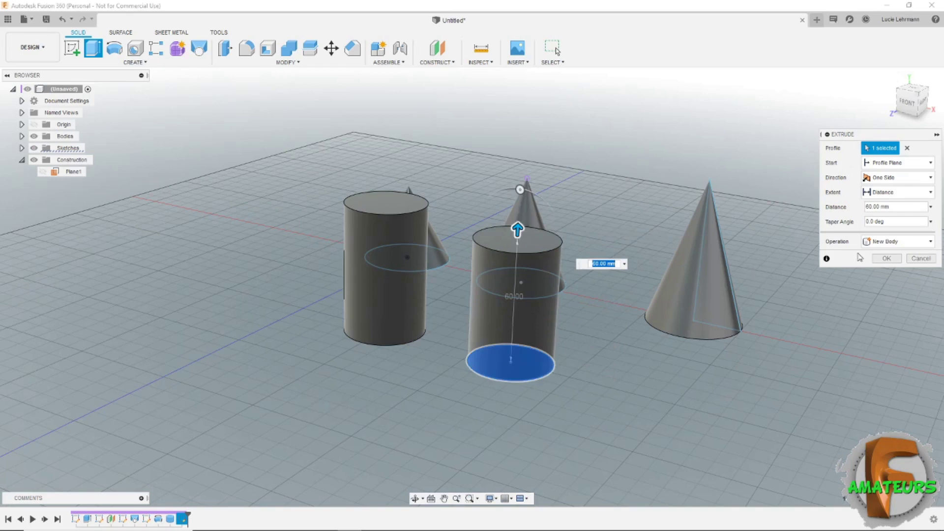
click(889, 259)
shift+middle_drag(853, 297, 721, 364)
click(135, 62)
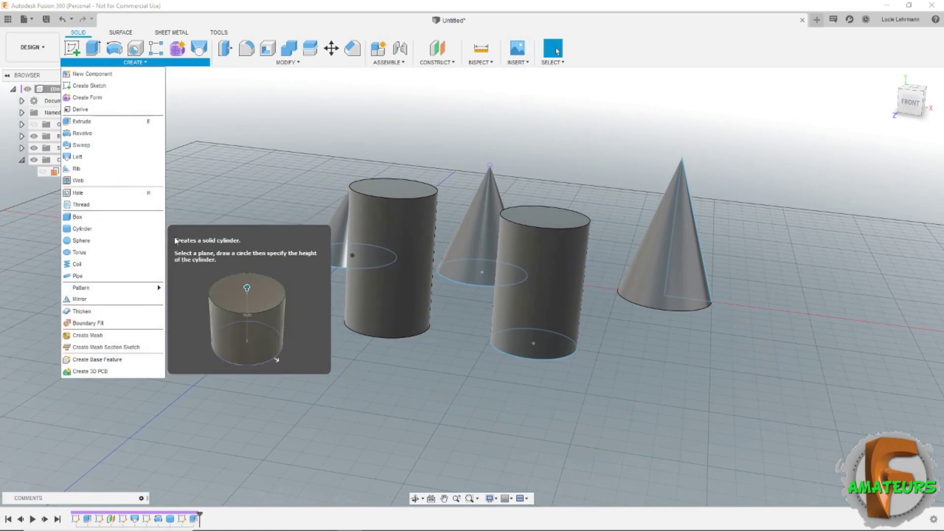
click(426, 412)
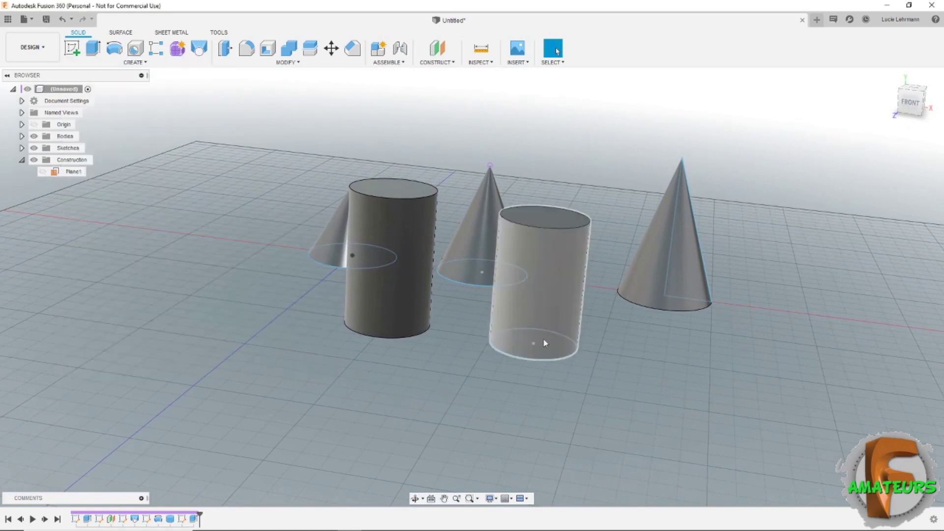
Edit the base sketch of the extruded cylinder, dimension the circle's diameter as 40 mm, and finish the sketch.
mouse_move(402, 265)
shift+middle_down()
mouse_move(449, 325)
mouse_move(428, 318)
shift+middle_up()
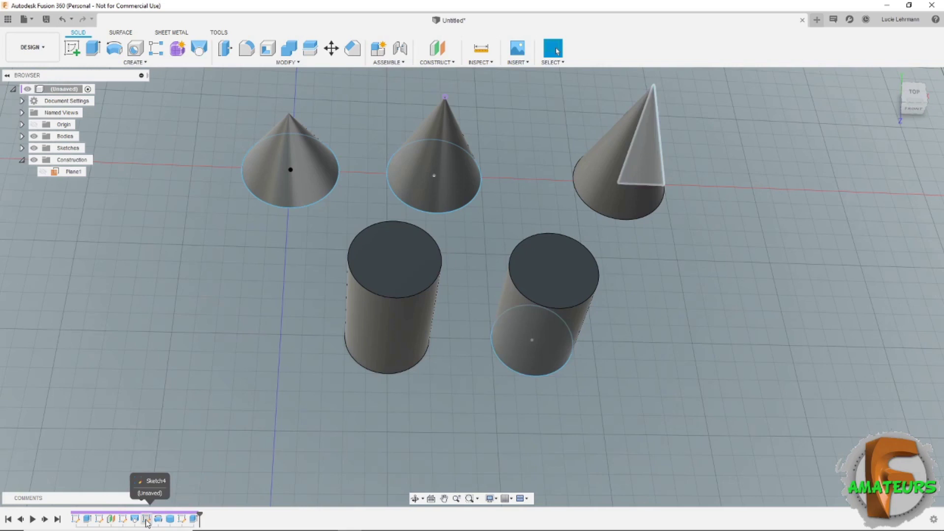
right_click(181, 520)
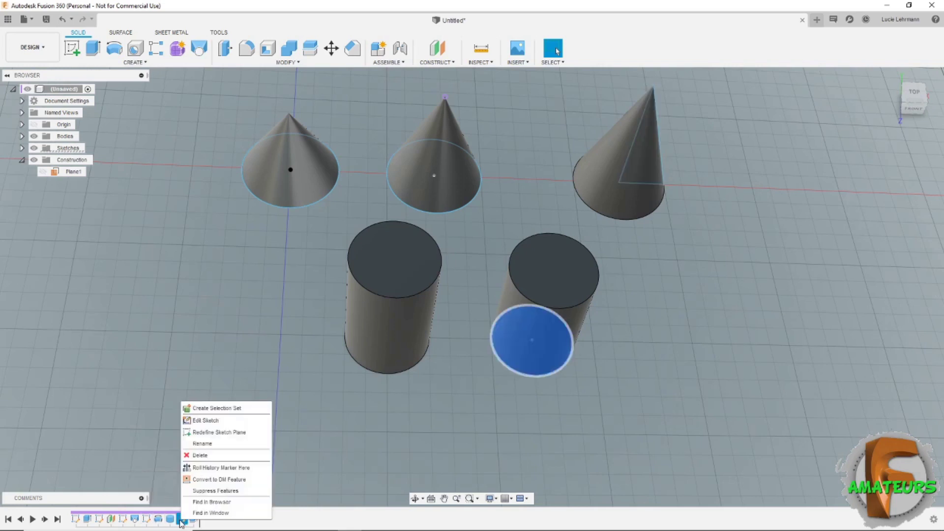
click(209, 423)
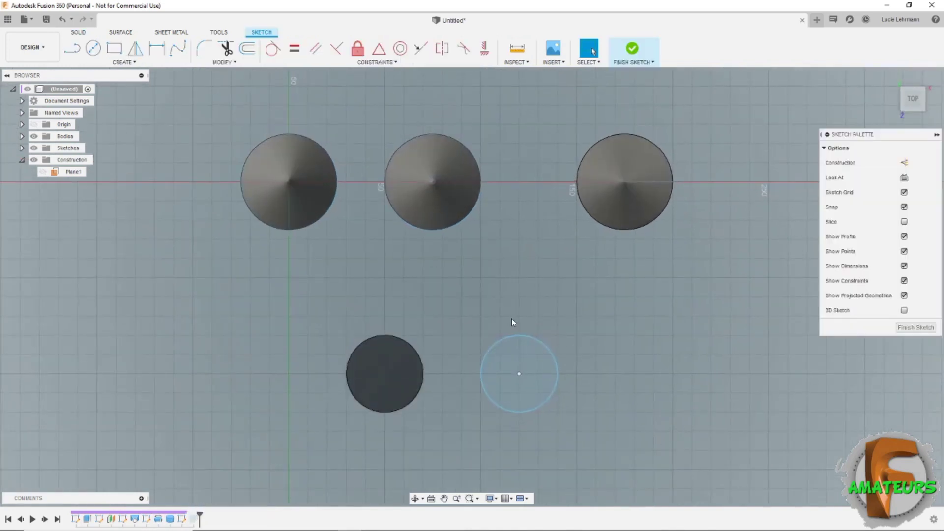
key(d)
click(537, 341)
click(629, 347)
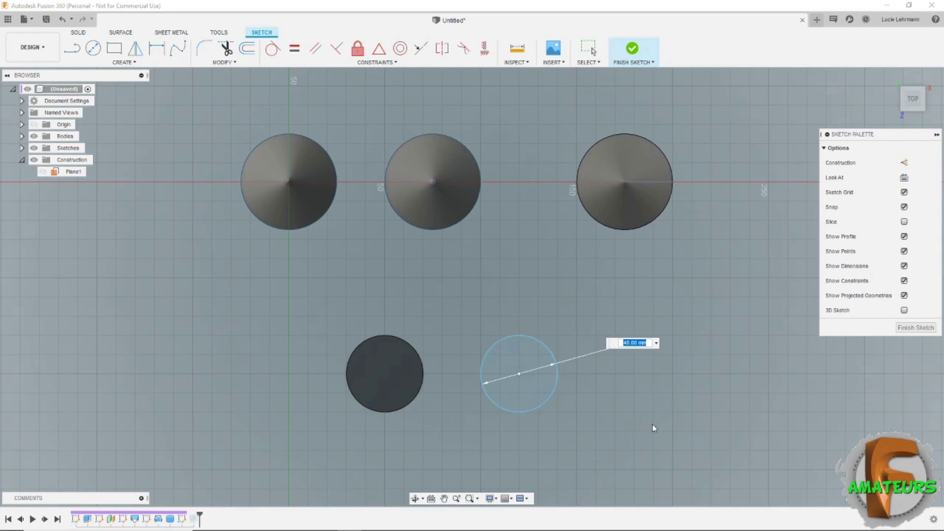
key(Return)
shift+middle_drag(653, 428, 618, 125)
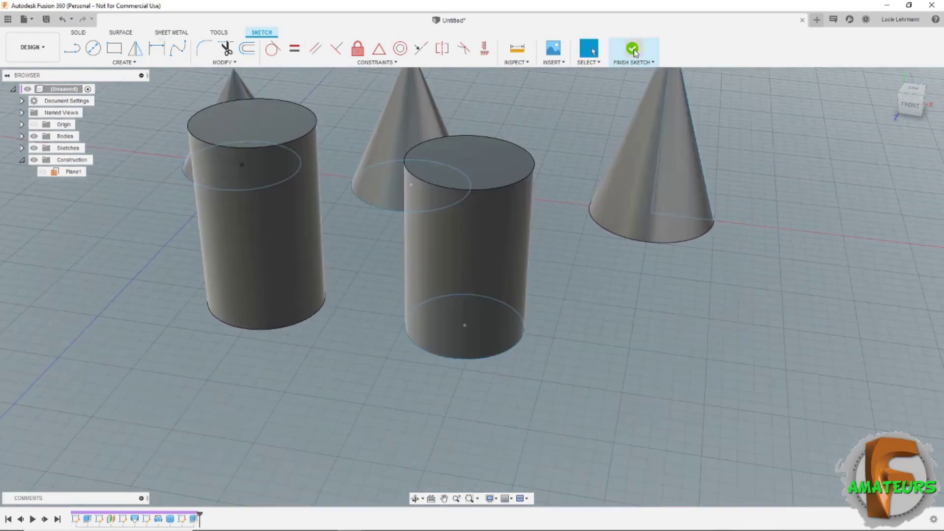
click(632, 47)
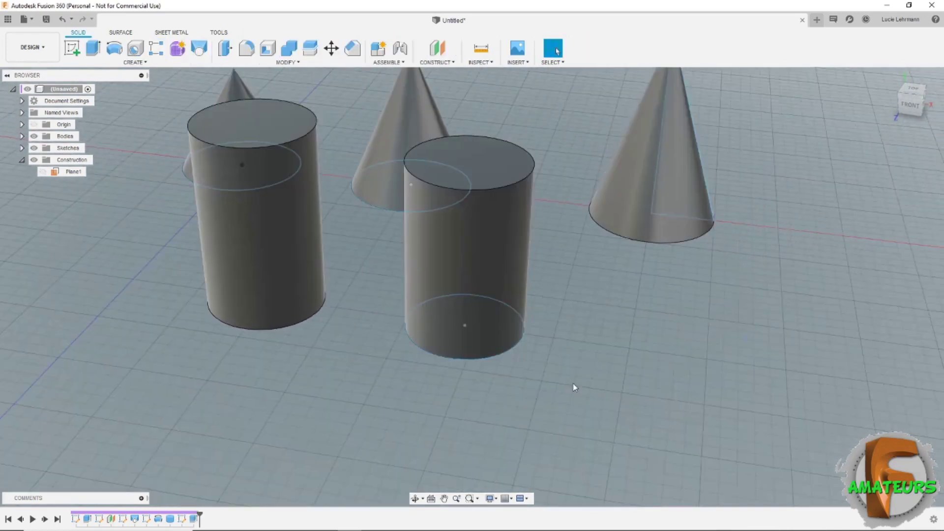
Construct a Tangent Plane at 0 degrees on the side face of the extruded cylinder.
click(447, 63)
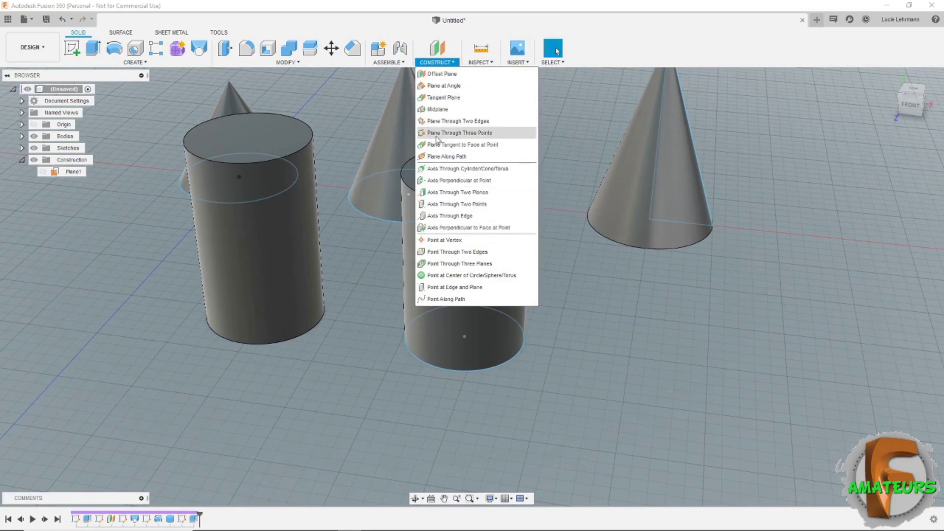
click(444, 98)
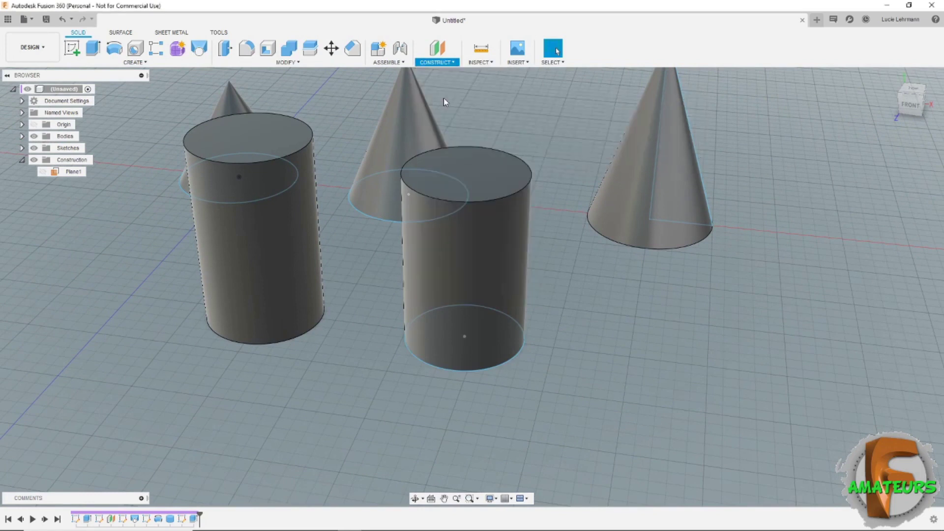
click(523, 271)
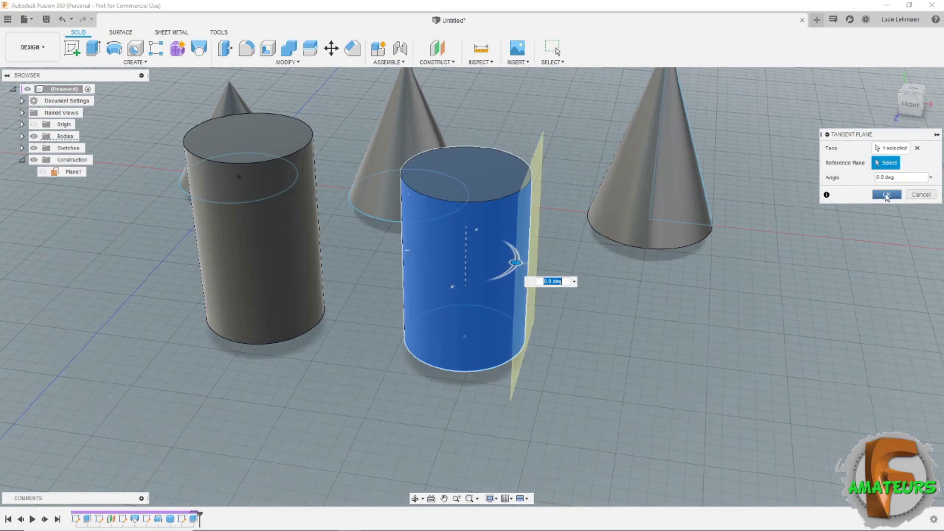
click(886, 194)
Construct an Offset Plane -20 mm from the tangent plane, through the extruded cylinder's centre, and hide the tangent plane.
shift+middle_drag(887, 194, 704, 243)
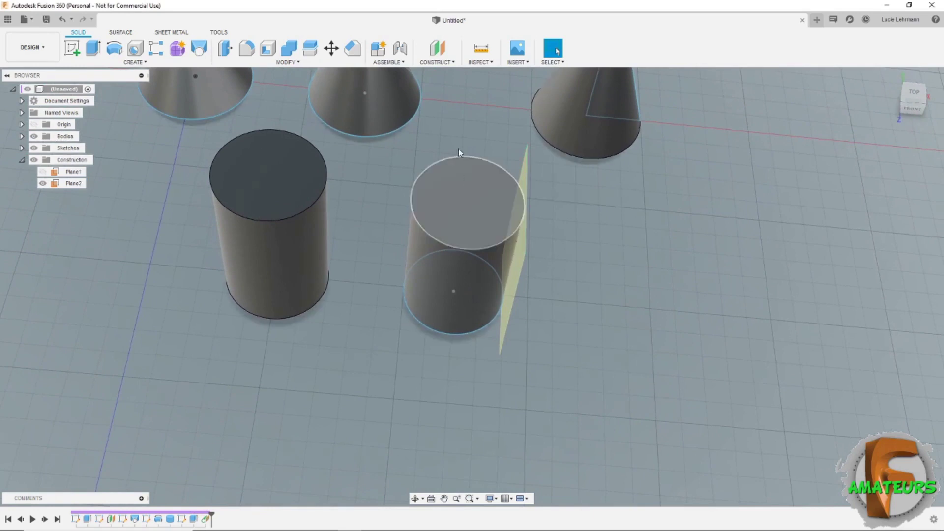
click(441, 50)
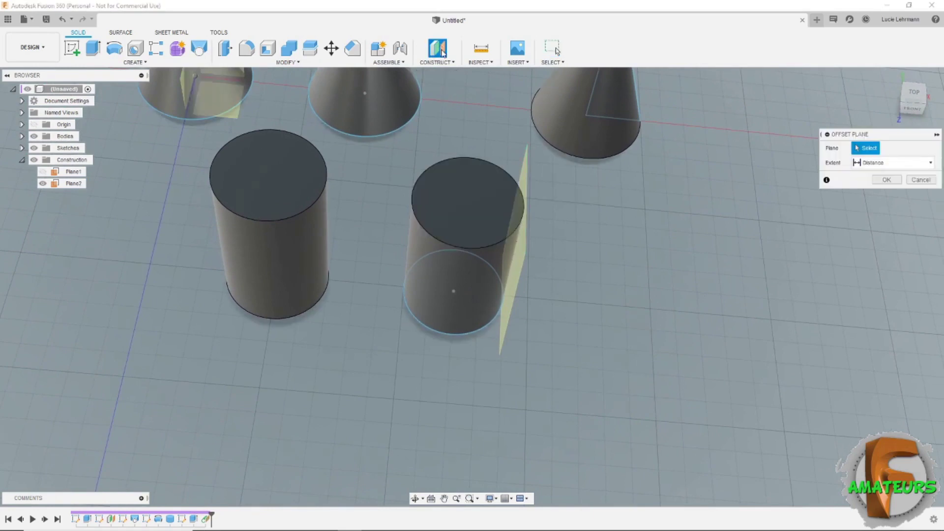
click(521, 251)
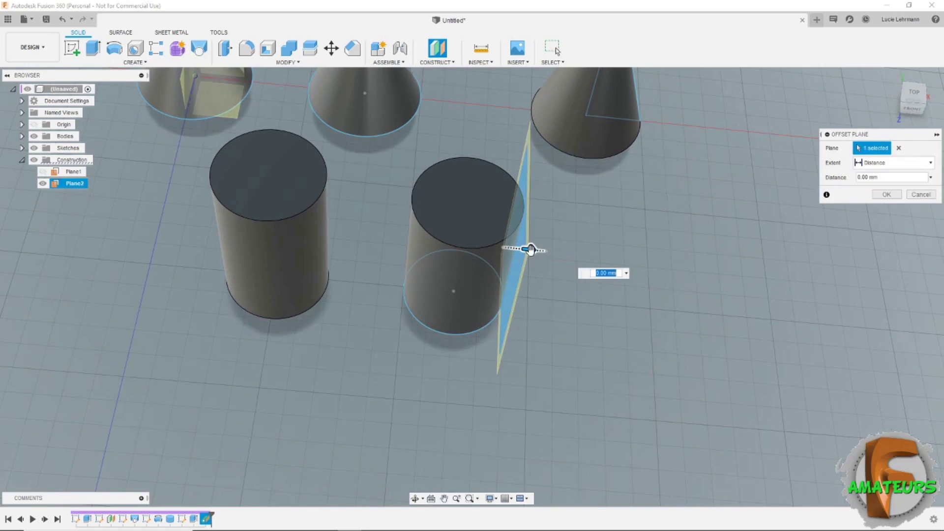
drag(533, 250, 487, 250)
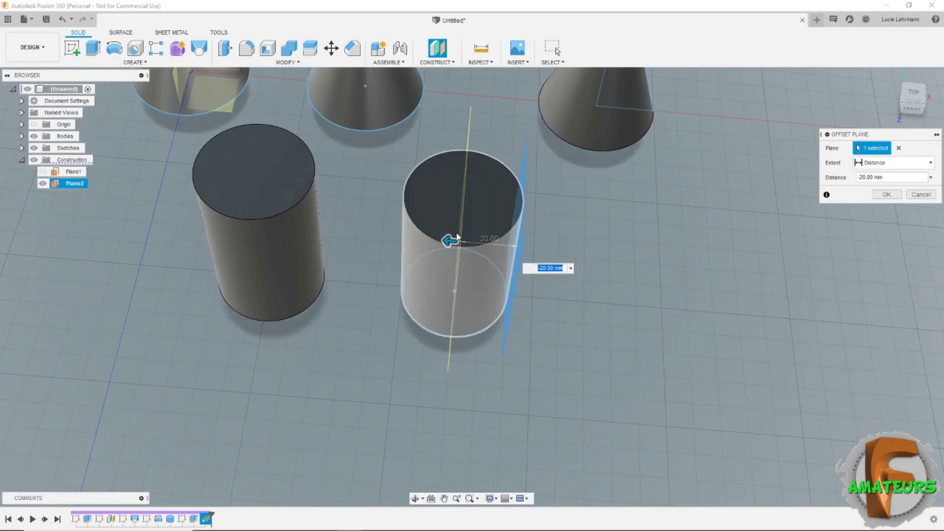
click(888, 194)
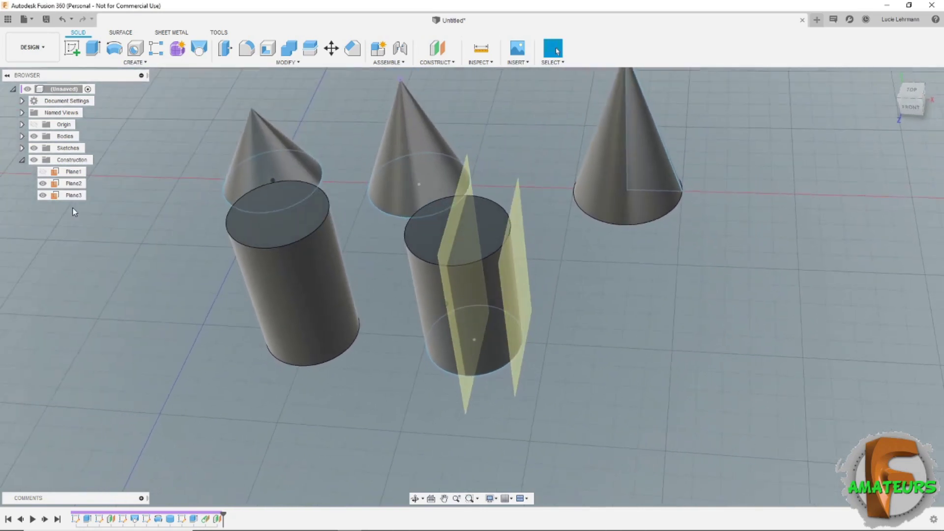
click(43, 184)
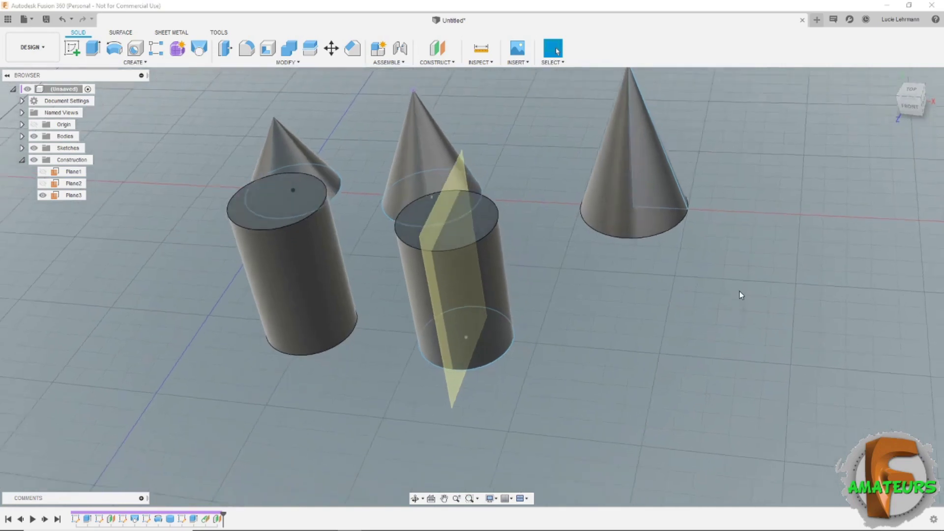
Create a sketch on the offset plane through the cylinder's centre and project the cylinder's side face into it.
click(71, 48)
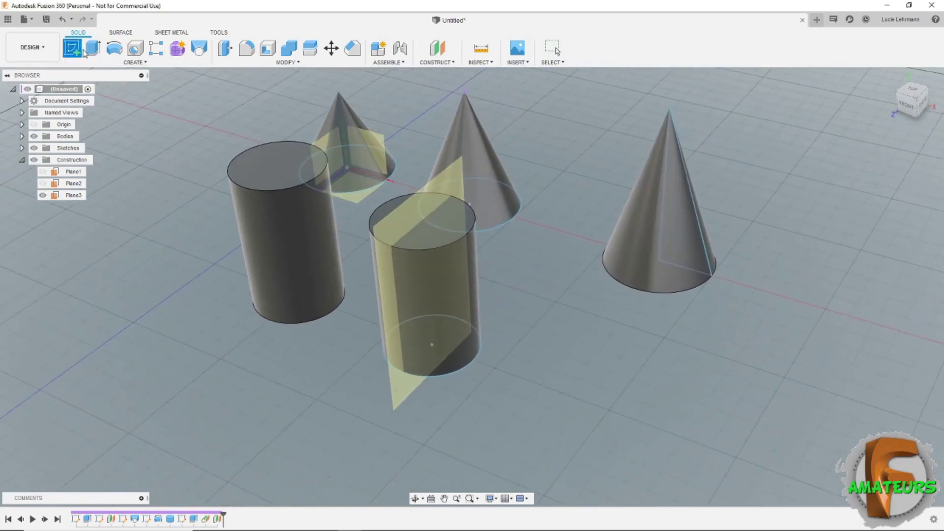
click(408, 211)
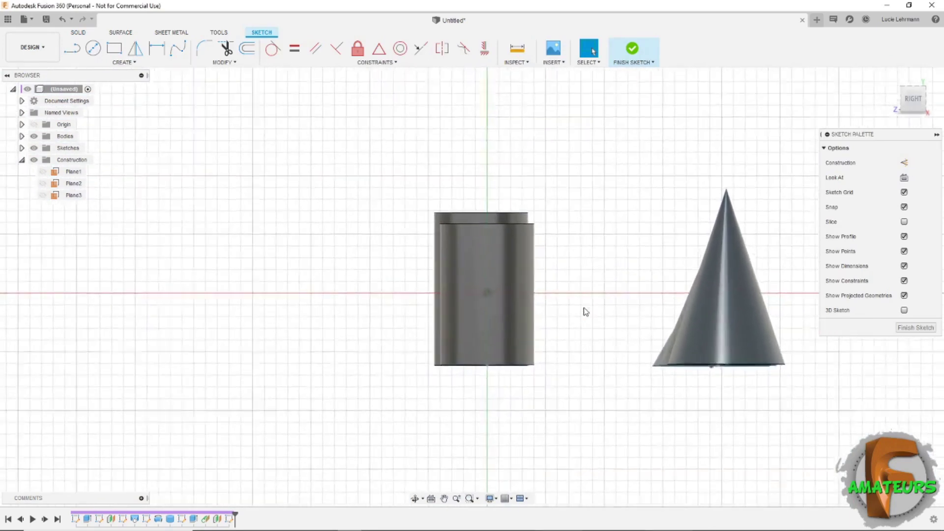
click(915, 99)
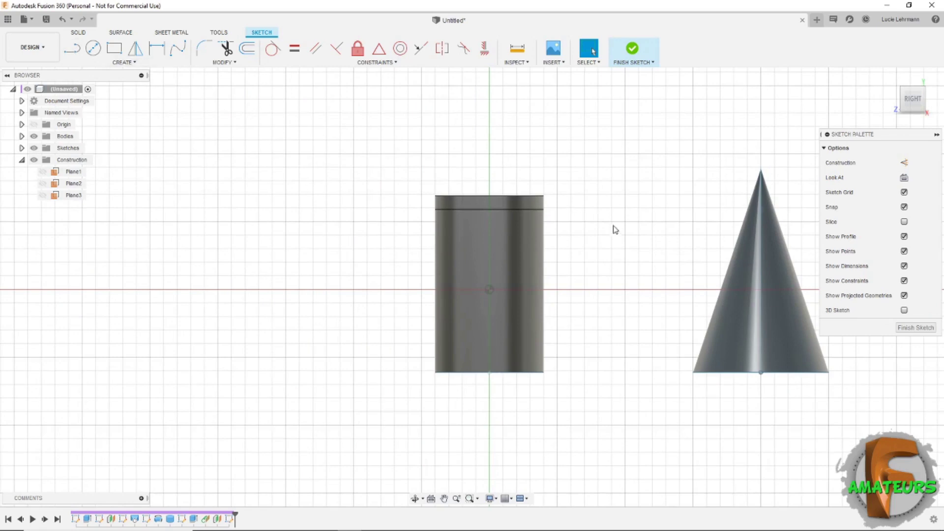
click(123, 62)
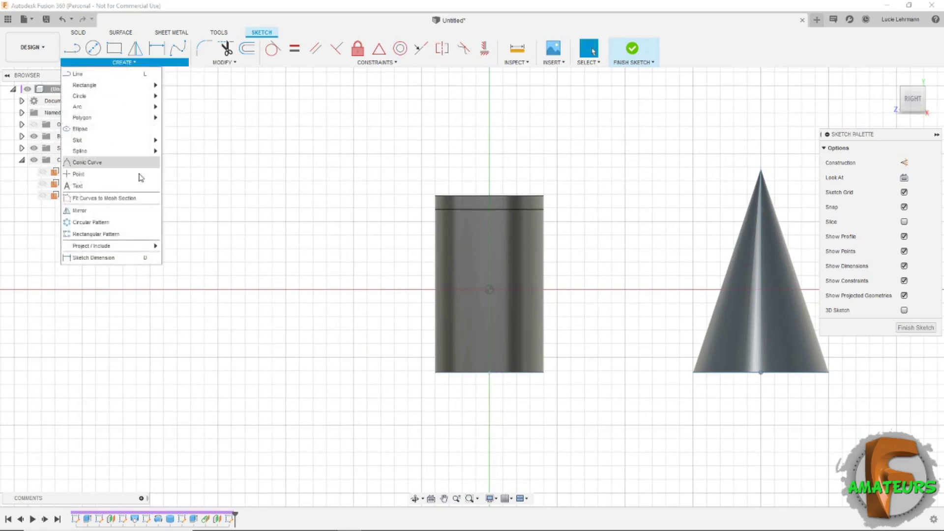
mouse_move(141, 249)
click(179, 248)
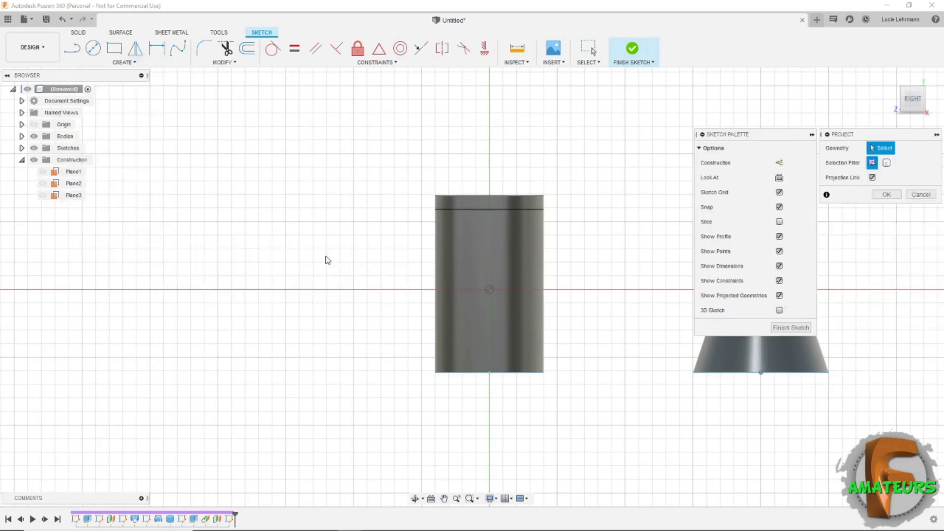
click(539, 254)
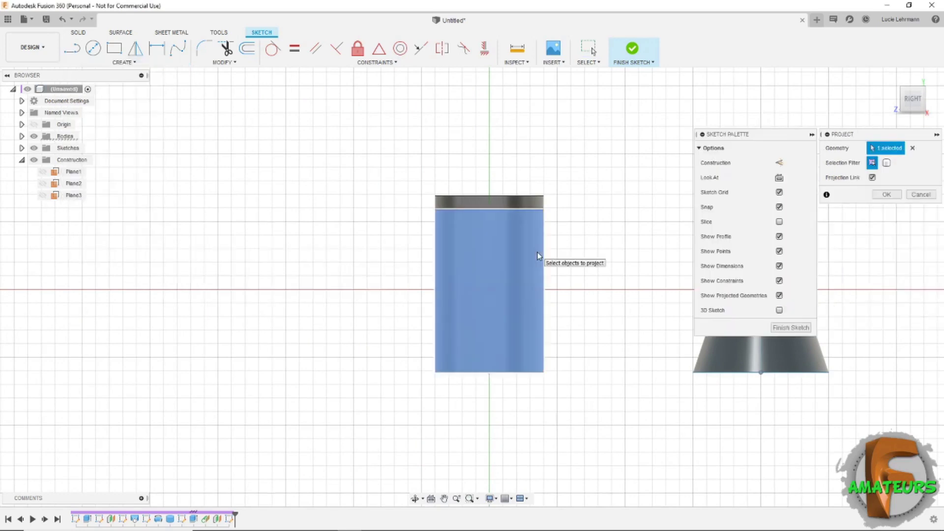
click(22, 136)
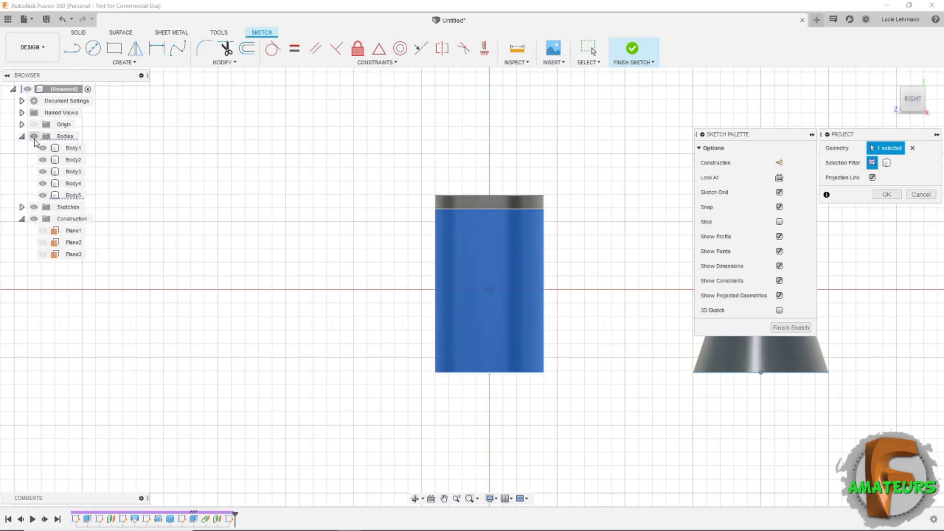
click(35, 136)
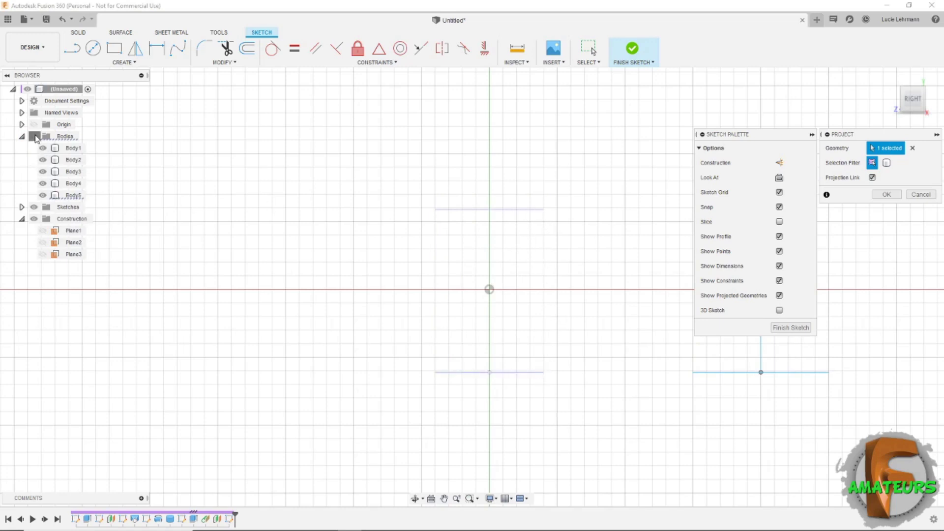
click(34, 137)
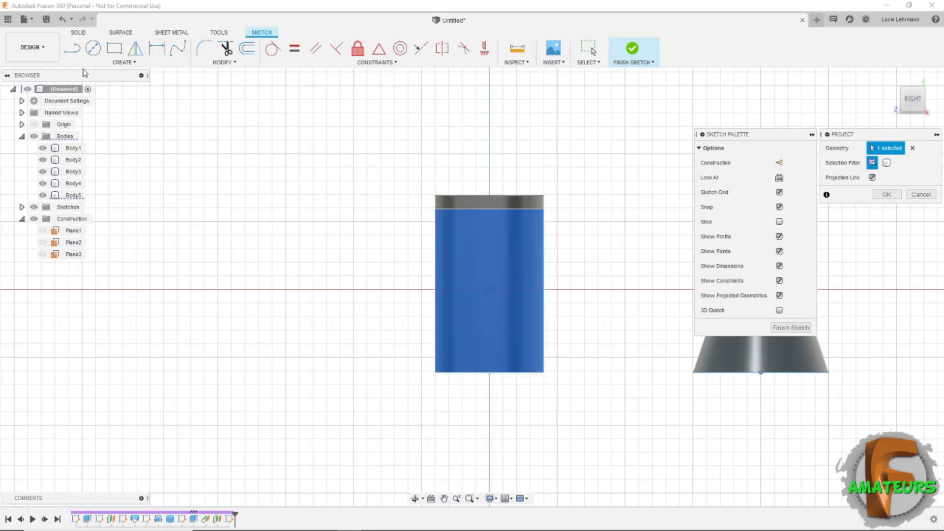
Draw a diagonal line from the projected base's midpoint to the upper corner and a vertical line along the adjacent side, outlining a triangle.
click(72, 48)
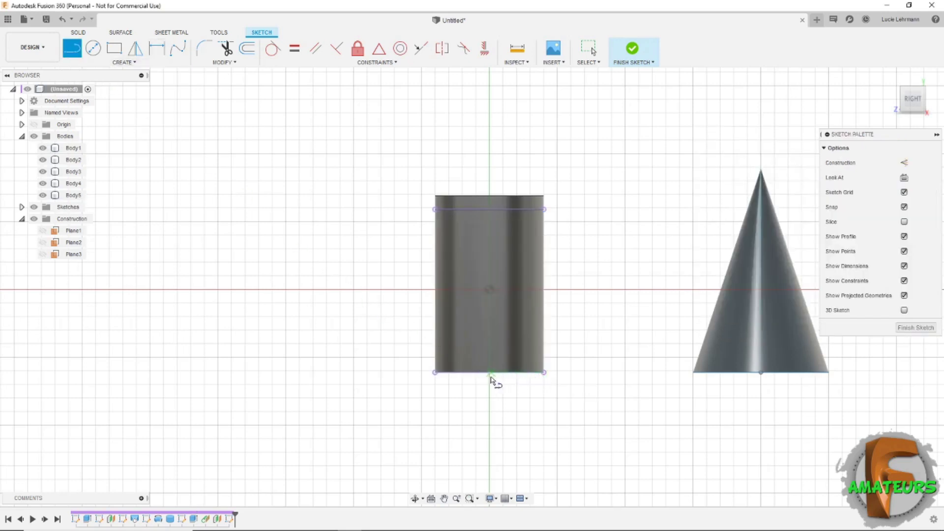
click(490, 373)
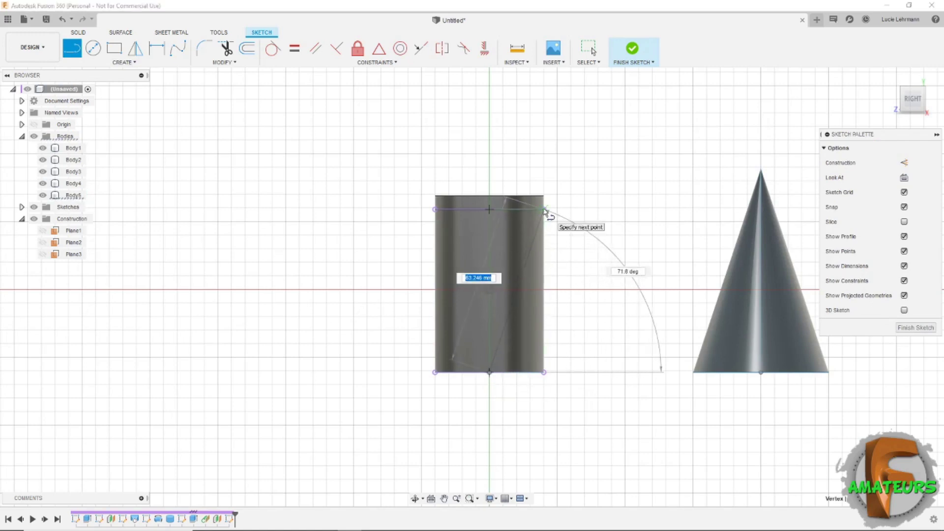
double_click(545, 210)
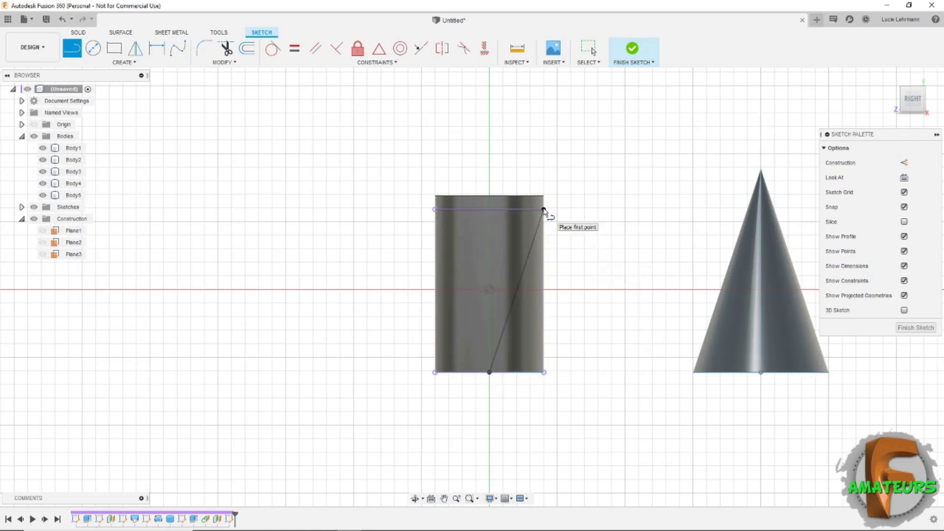
click(544, 373)
double_click(544, 210)
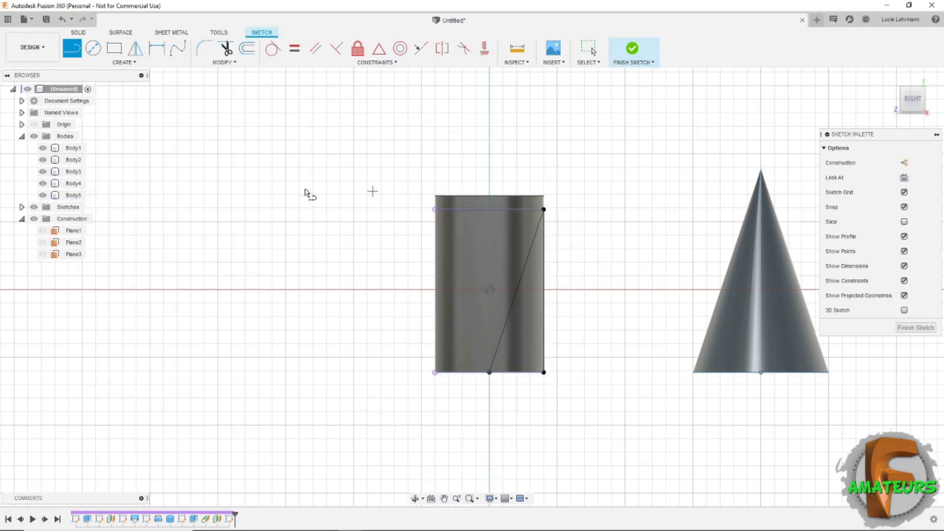
Check the triangle profile with the bodies temporarily hidden, show the bodies again, and finish the sketch.
click(37, 137)
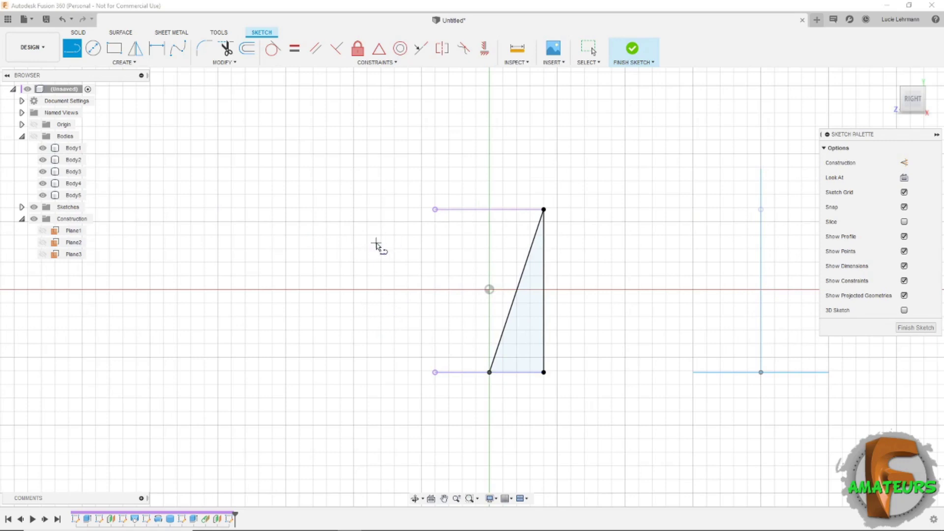
key(Escape)
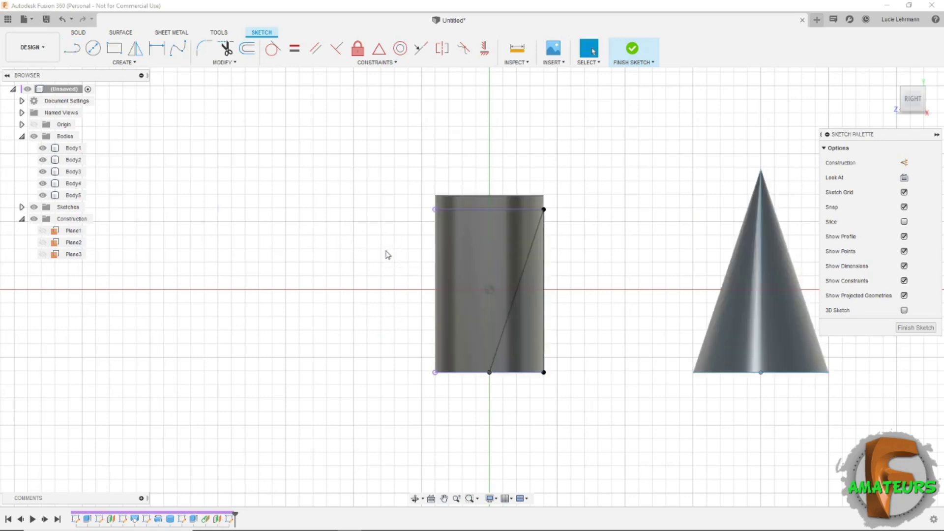
click(497, 309)
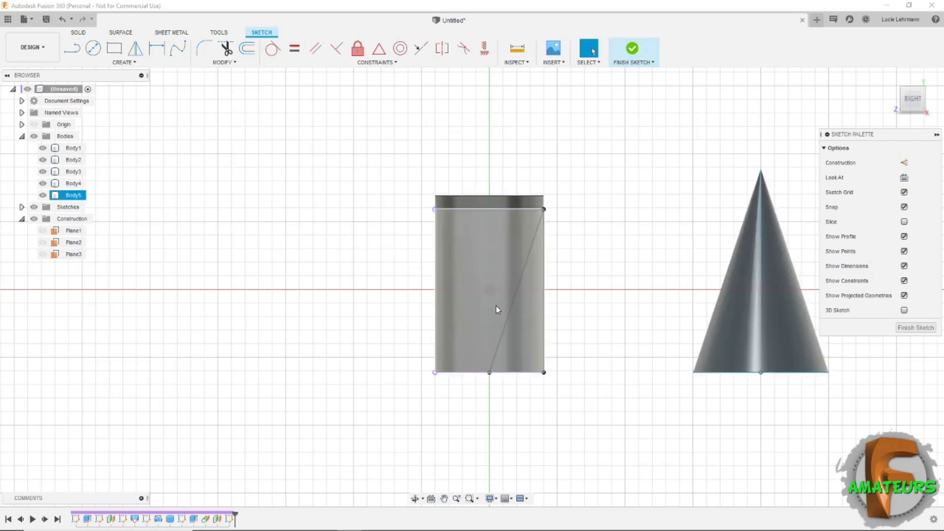
click(34, 136)
click(525, 339)
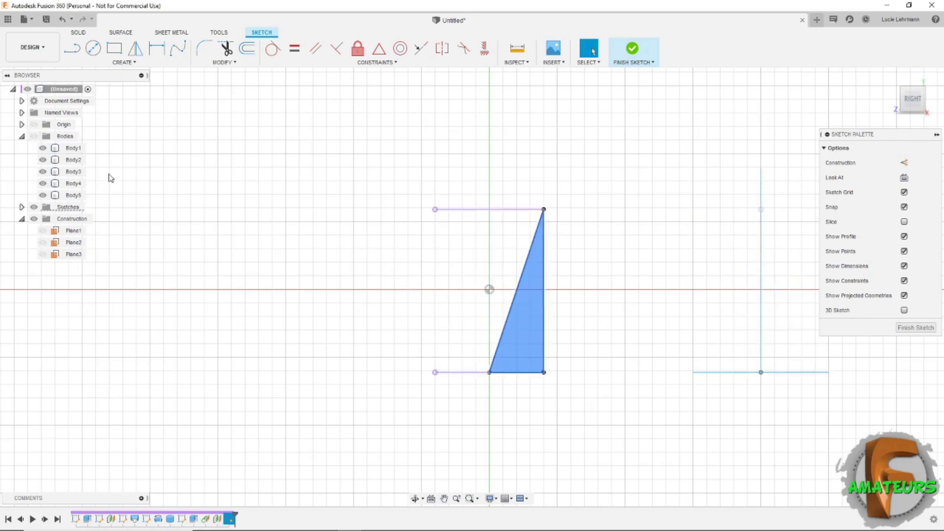
click(34, 136)
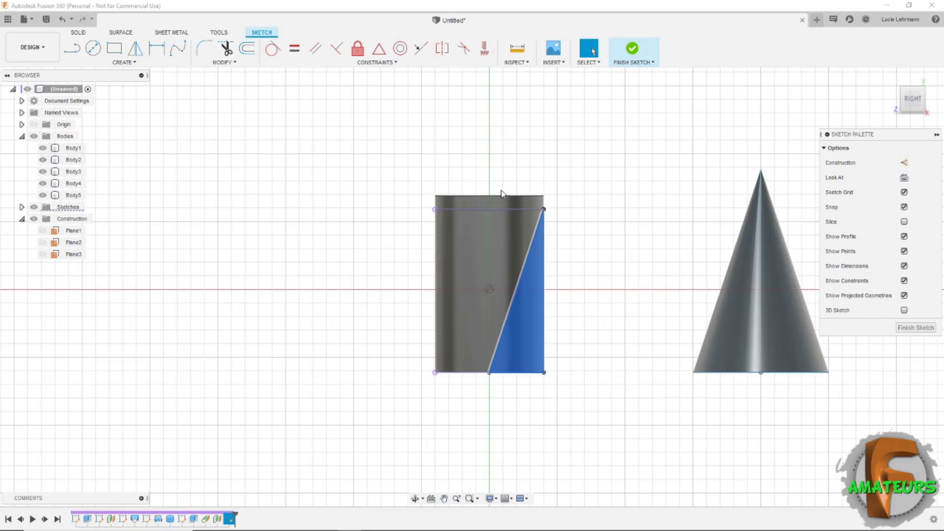
click(594, 183)
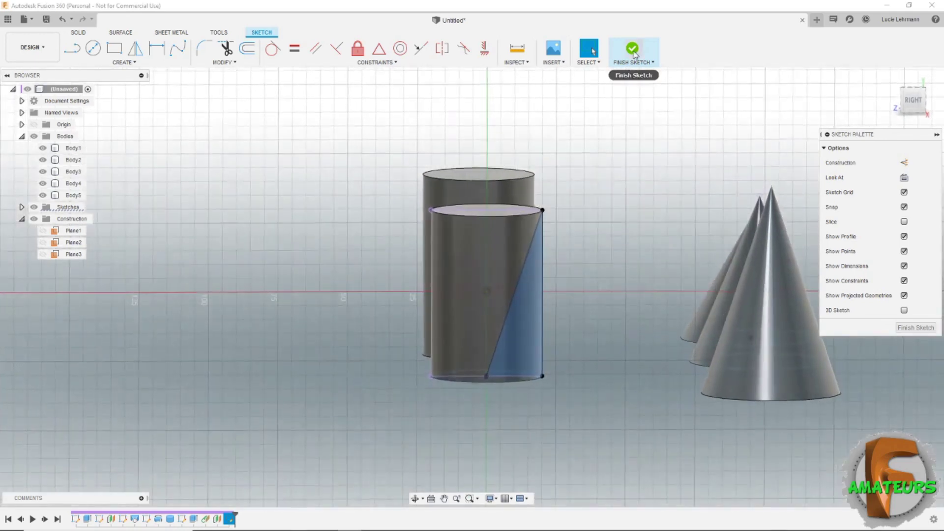
click(634, 51)
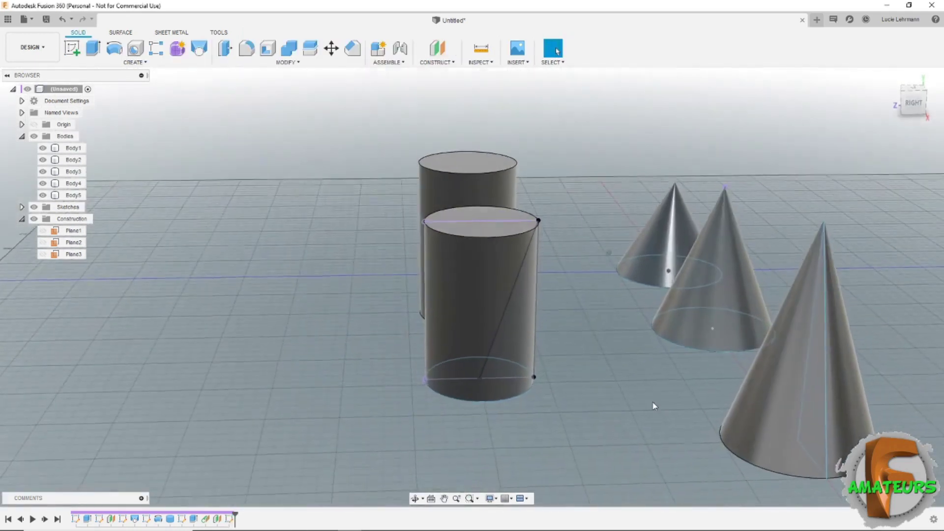
Revolve the triangle 360 degrees about the cylinder's axis as a Cut to leave an inverted cone, and hide all sketches.
click(115, 49)
click(519, 353)
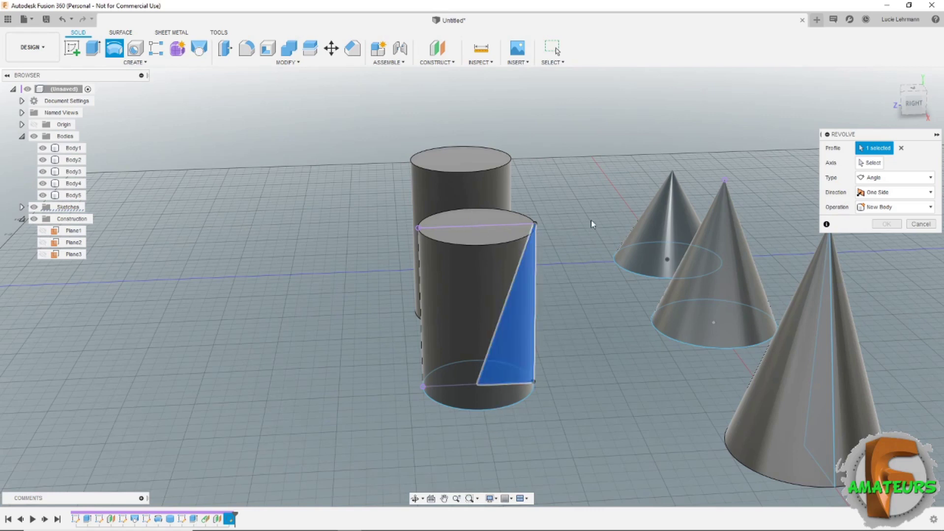
click(871, 163)
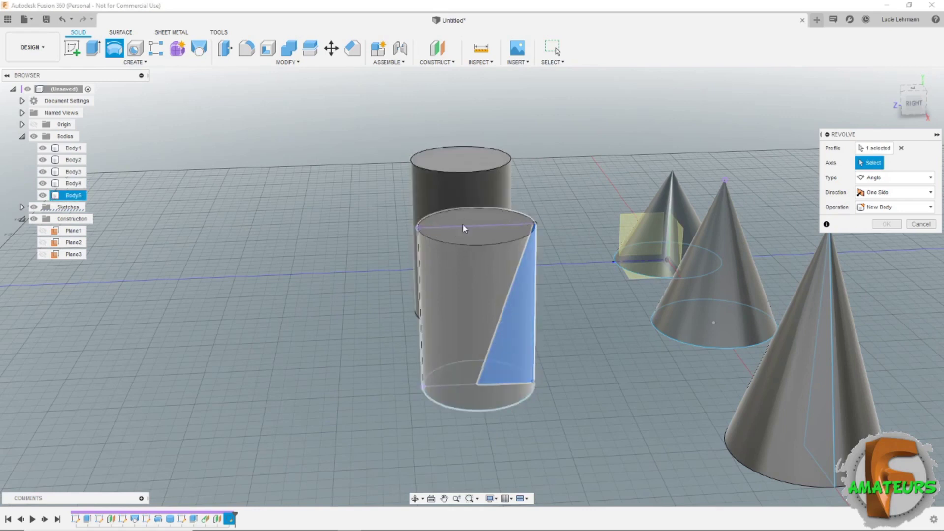
click(477, 218)
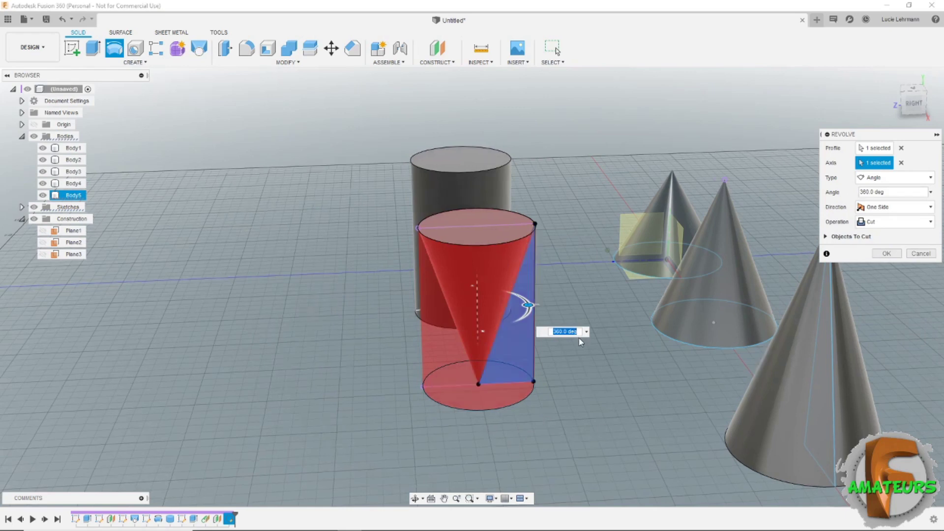
shift+middle_drag(574, 340, 643, 265)
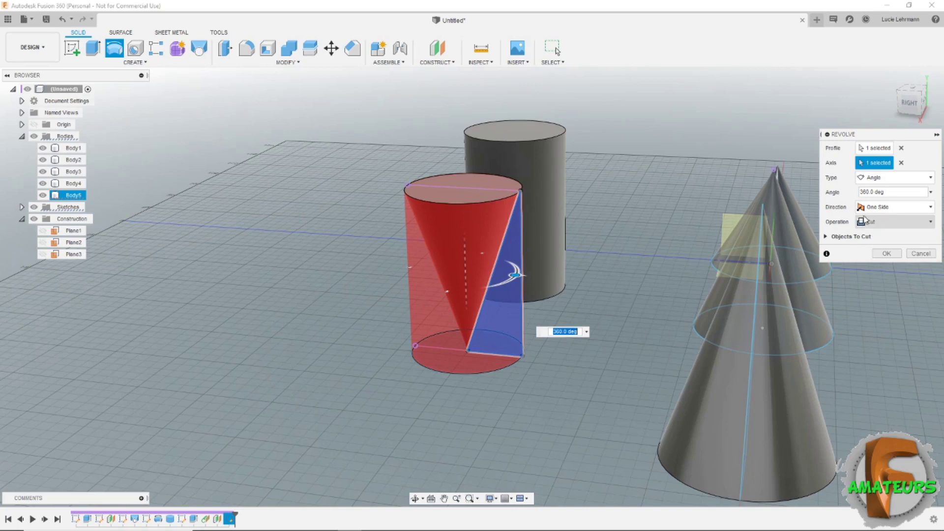
click(891, 226)
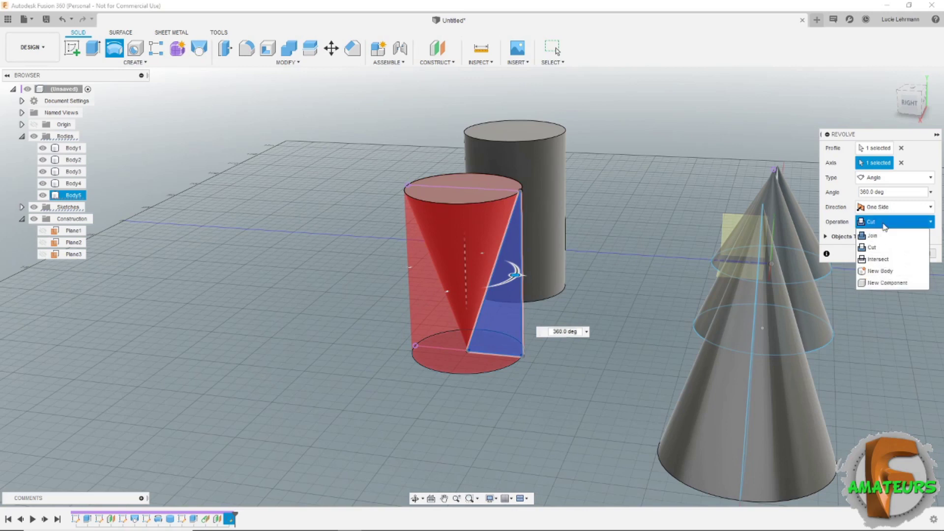
click(885, 226)
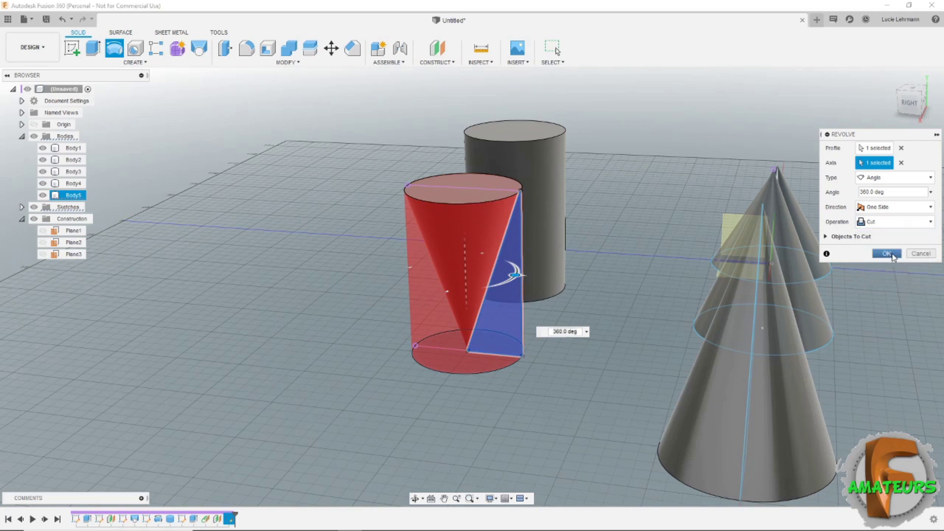
click(887, 254)
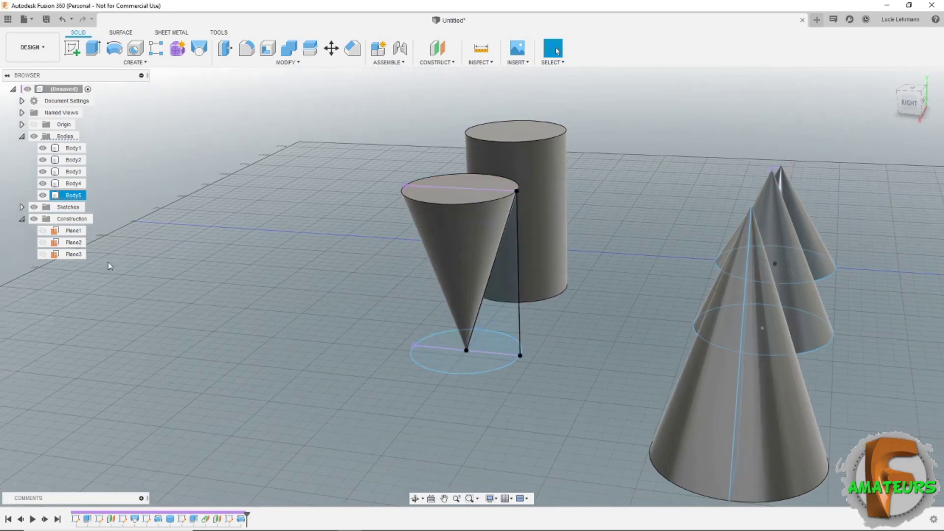
click(34, 208)
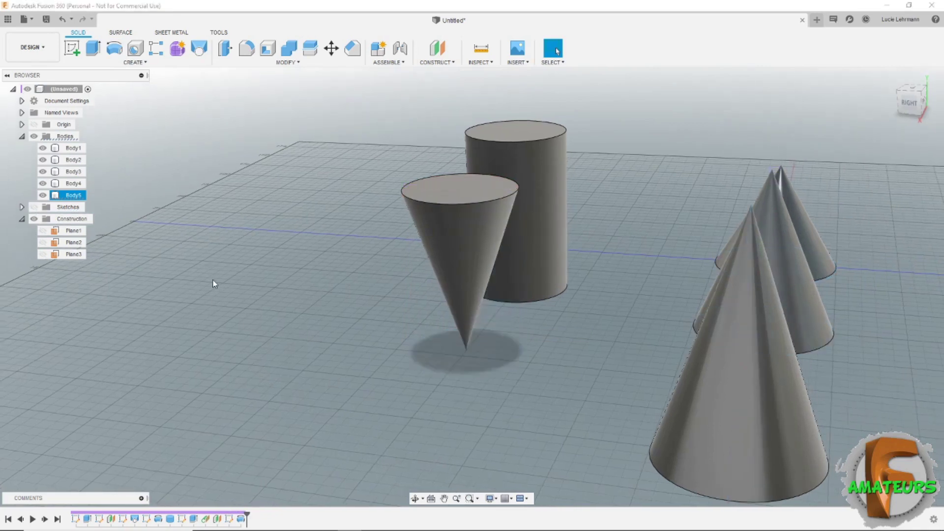